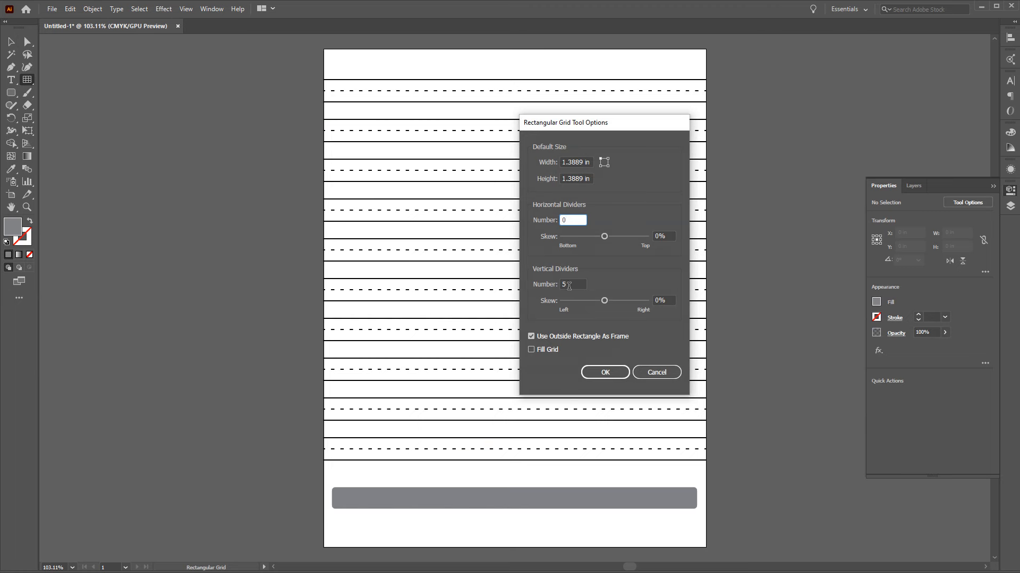
# Create a 26-column rectangular grid with 0 horizontal dividers, filled white with a 0.25 pt stroke.
pyautogui.click(572, 285)
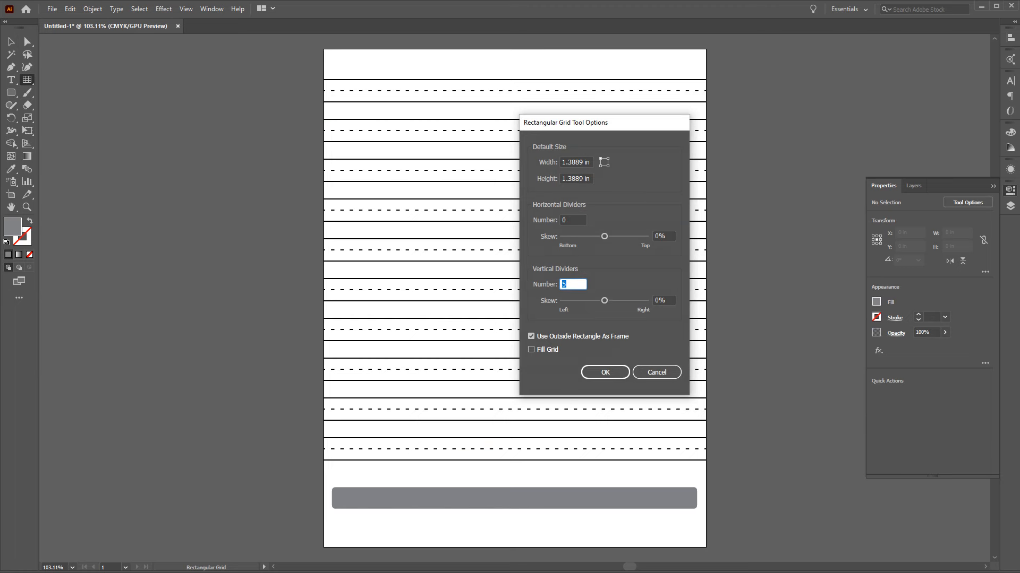
pyautogui.click(595, 374)
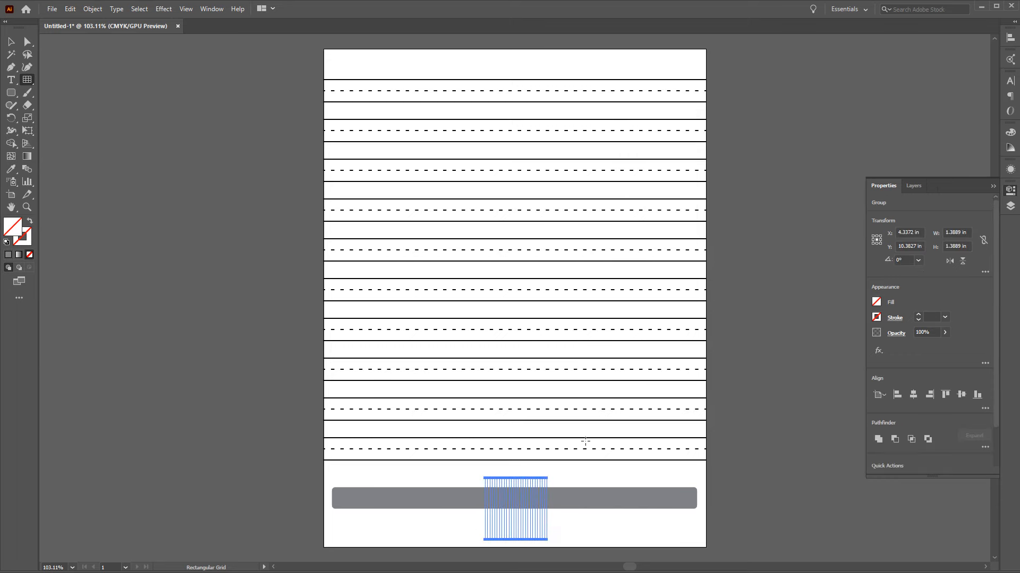
pyautogui.click(876, 302)
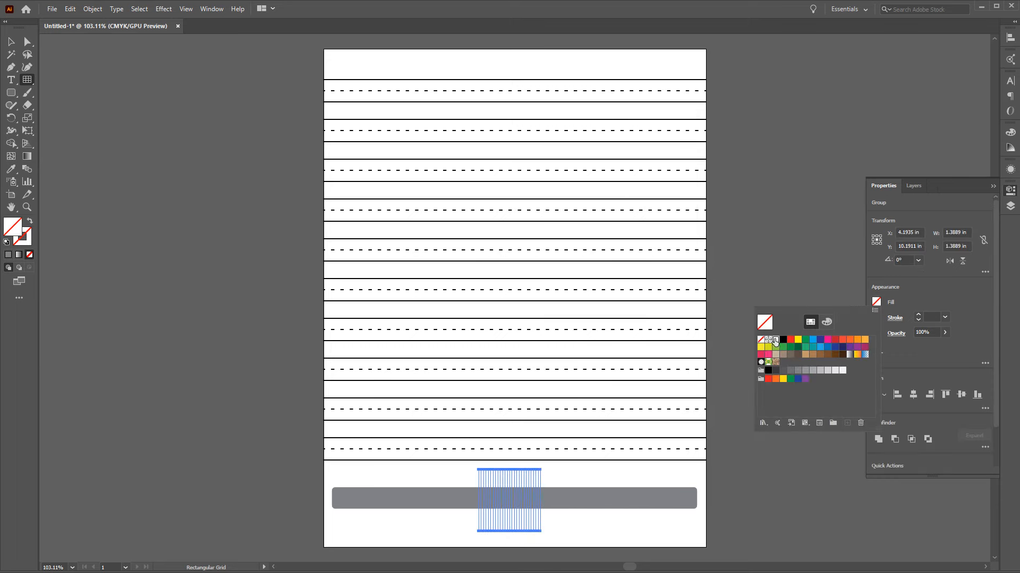
pyautogui.click(775, 340)
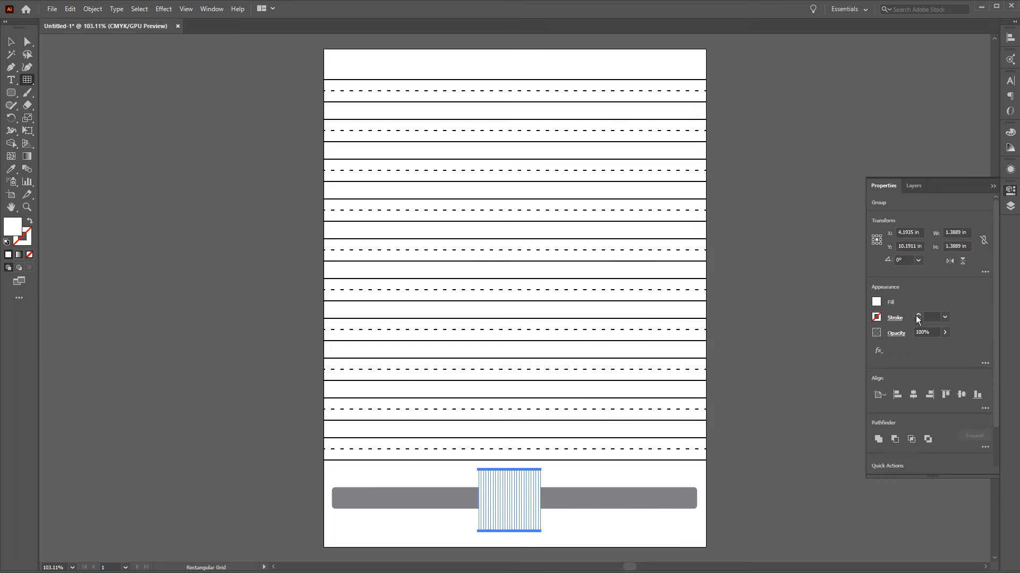
pyautogui.click(917, 317)
pyautogui.click(918, 320)
pyautogui.click(918, 320)
pyautogui.click(918, 320)
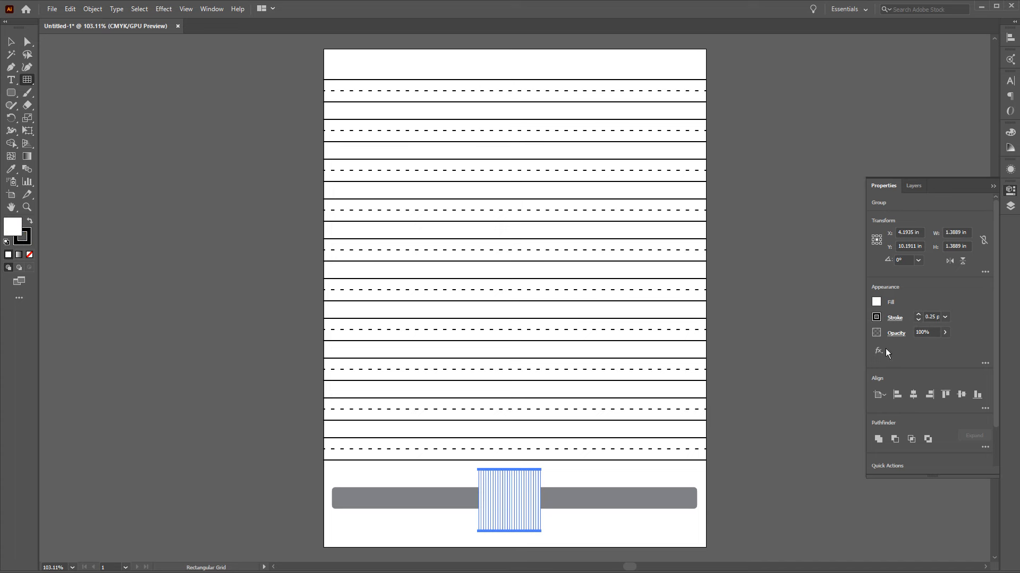
# Stretch the grid to about 8.07 in wide and reduce its height so it fits inside the gray rounded bar.
pyautogui.press('v')
pyautogui.moveTo(541, 500); pyautogui.dragTo(695, 500)
pyautogui.moveTo(476, 501); pyautogui.dragTo(336, 500)
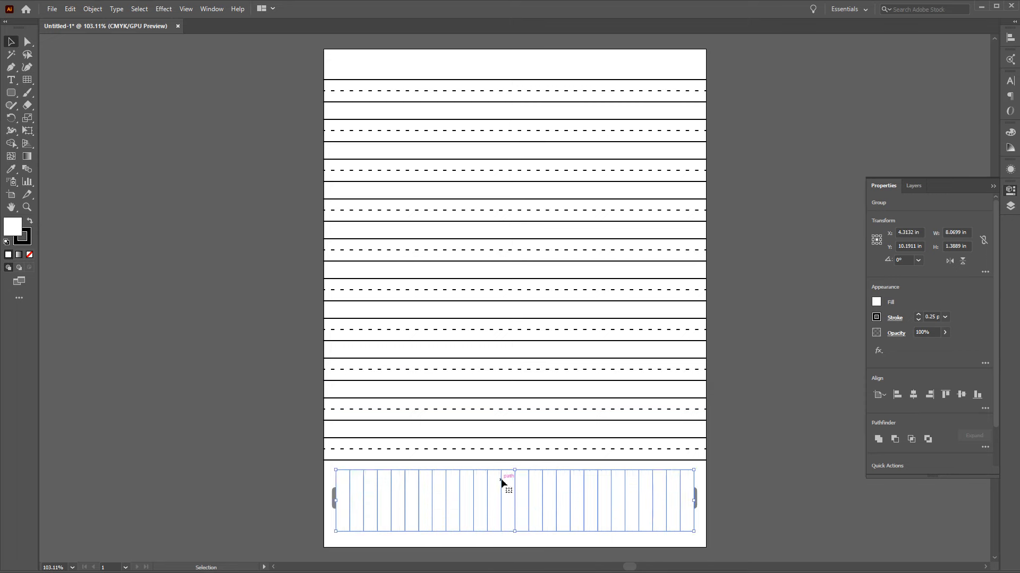
pyautogui.moveTo(515, 470); pyautogui.dragTo(515, 491)
pyautogui.moveTo(515, 531); pyautogui.dragTo(514, 507)
pyautogui.click(132, 323)
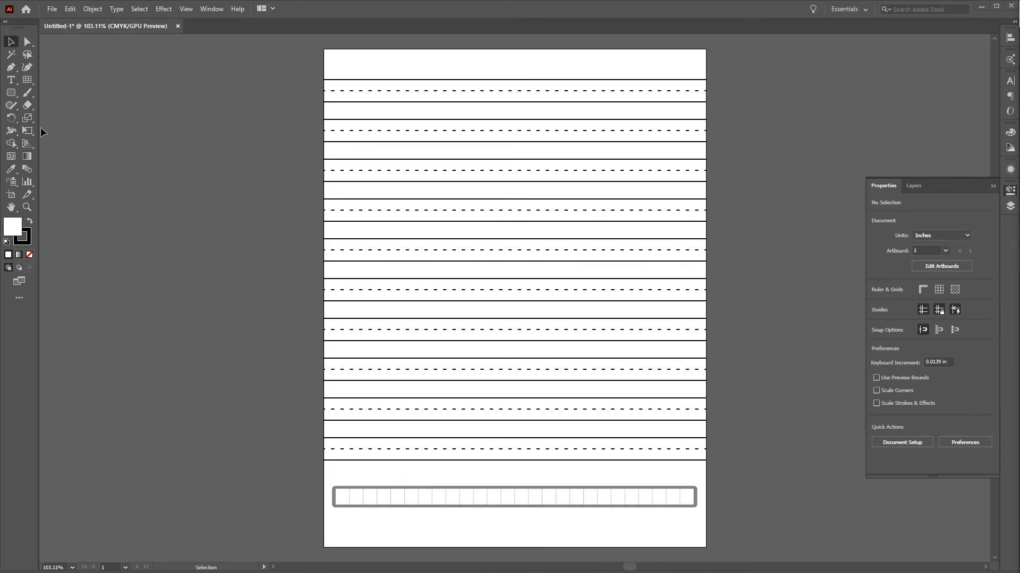
# Add the letter A as text and place it in the first grid cell at 20 pt.
pyautogui.click(12, 80)
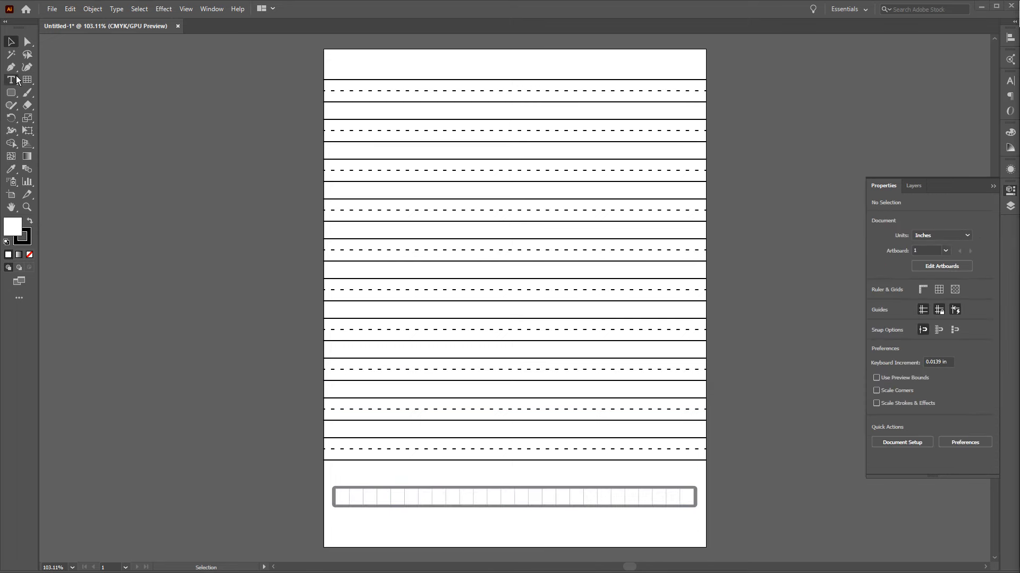
pyautogui.click(384, 472)
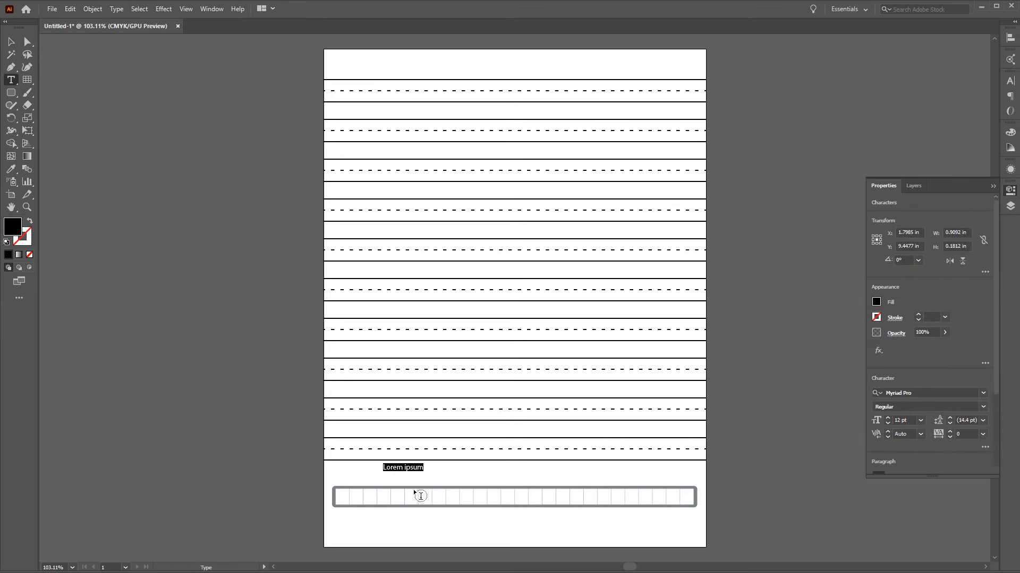
pyautogui.write('A')
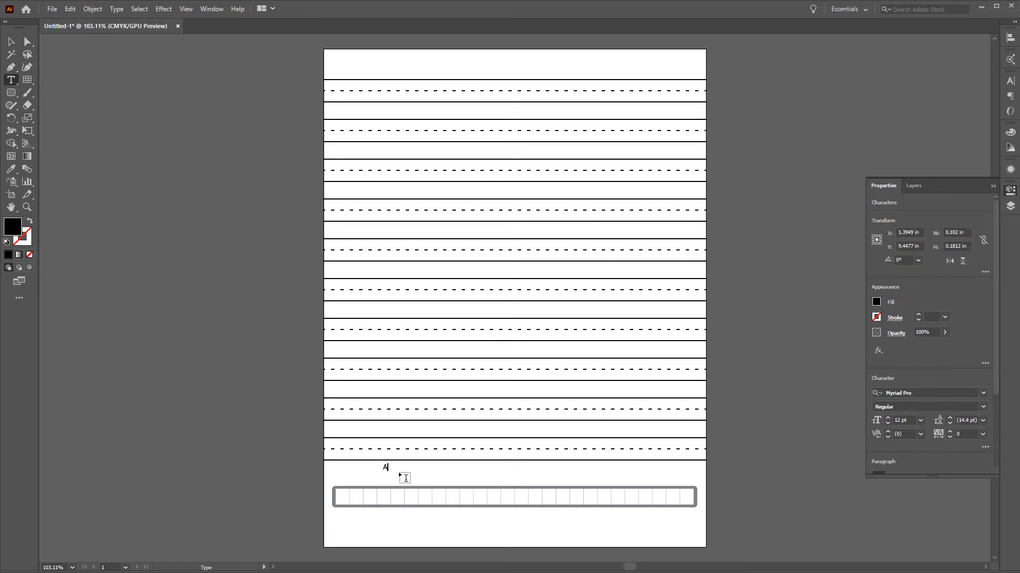
pyautogui.press('Escape')
pyautogui.keyDown('alt'); pyautogui.scroll(2, 364, 498); pyautogui.keyUp('alt')
pyautogui.click(433, 453)
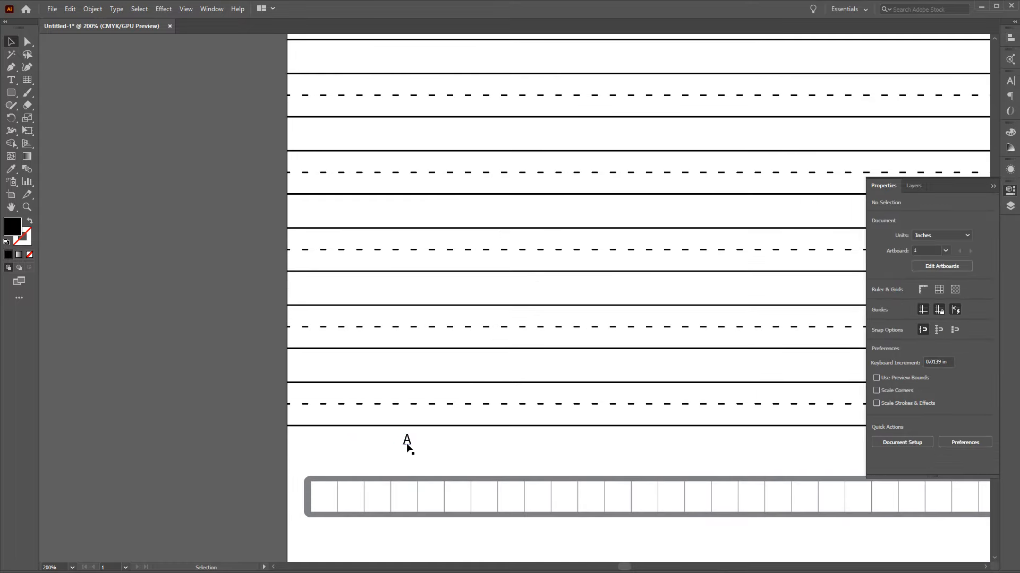
pyautogui.moveTo(405, 439); pyautogui.dragTo(323, 494)
pyautogui.click(382, 549)
# Copy the letter A into the second cell and repeat the duplication along the remaining grid cells.
pyautogui.keyDown('alt'); pyautogui.moveTo(324, 499); pyautogui.dragTo(351, 502); pyautogui.keyUp('alt')
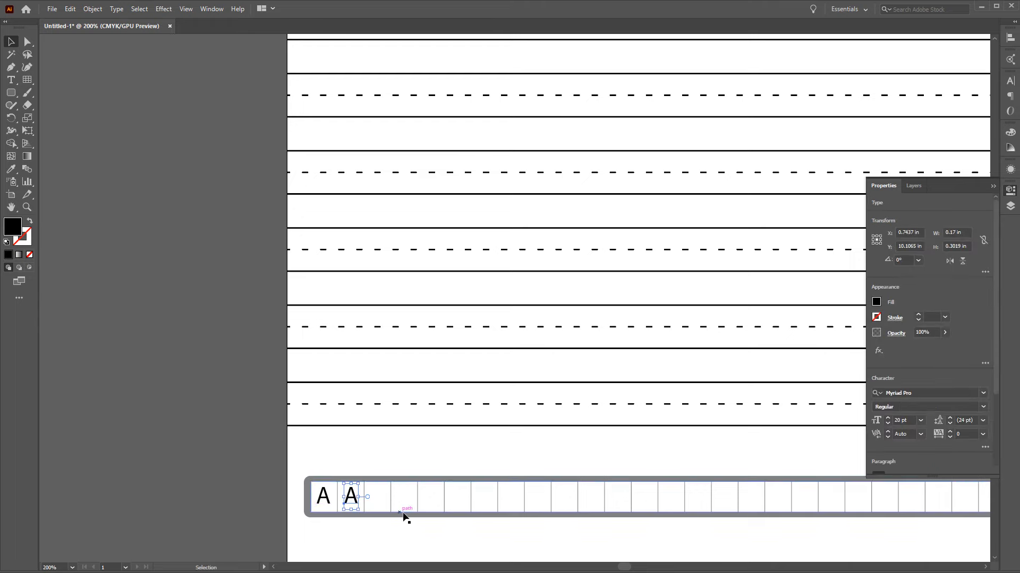
pyautogui.keyDown('alt'); pyautogui.scroll(-2, 467, 526); pyautogui.keyUp('alt')
pyautogui.hotkey('ctrl', 'd')
pyautogui.hotkey('ctrl', 'd')
pyautogui.hotkey('ctrl', 'd')
pyautogui.hotkey('ctrl', 'd')
pyautogui.hotkey('ctrl', 'd')
pyautogui.hotkey('ctrl', 'd')
pyautogui.hotkey('ctrl', 'd')
pyautogui.hotkey('ctrl', 'd')
pyautogui.hotkey('ctrl', 'd')
pyautogui.hotkey('ctrl', 'd')
pyautogui.hotkey('ctrl', 'd')
pyautogui.hotkey('ctrl', 'd')
pyautogui.hotkey('ctrl', 'd')
pyautogui.hotkey('ctrl', 'd')
pyautogui.hotkey('ctrl', 'd')
pyautogui.hotkey('ctrl', 'd')
pyautogui.hotkey('ctrl', 'd')
pyautogui.hotkey('ctrl', 'd')
pyautogui.hotkey('ctrl', 'd')
pyautogui.hotkey('ctrl', 'd')
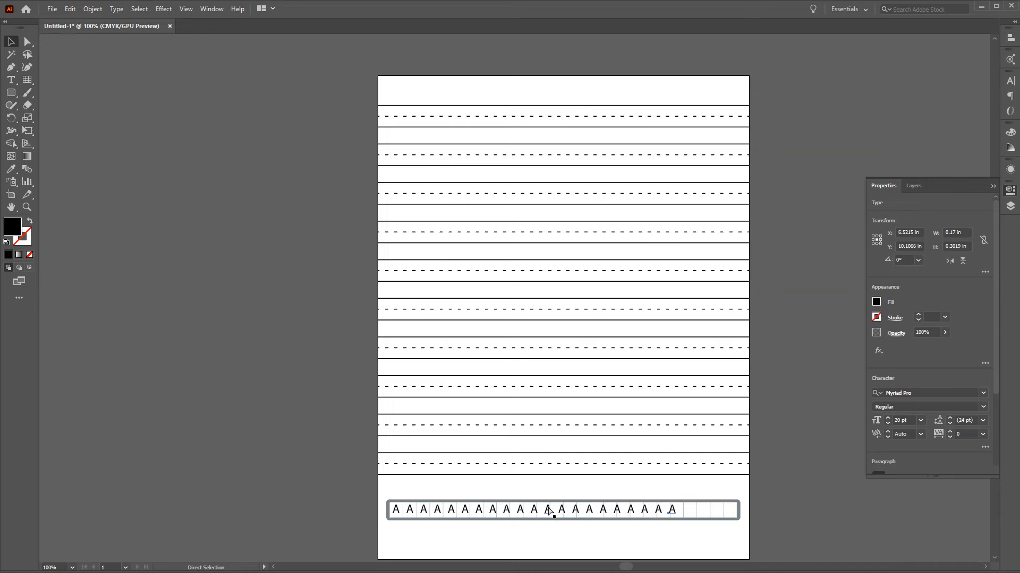
pyautogui.hotkey('ctrl', 'd')
# Move the last two A copies inside the bar, with the final one in the last grid cell.
pyautogui.keyDown('alt'); pyautogui.scroll(4, 739, 527); pyautogui.keyUp('alt')
pyautogui.moveTo(690, 459); pyautogui.dragTo(662, 455)
pyautogui.moveTo(744, 460); pyautogui.dragTo(702, 461)
pyautogui.keyDown('alt'); pyautogui.scroll(-2, 579, 518); pyautogui.keyUp('alt')
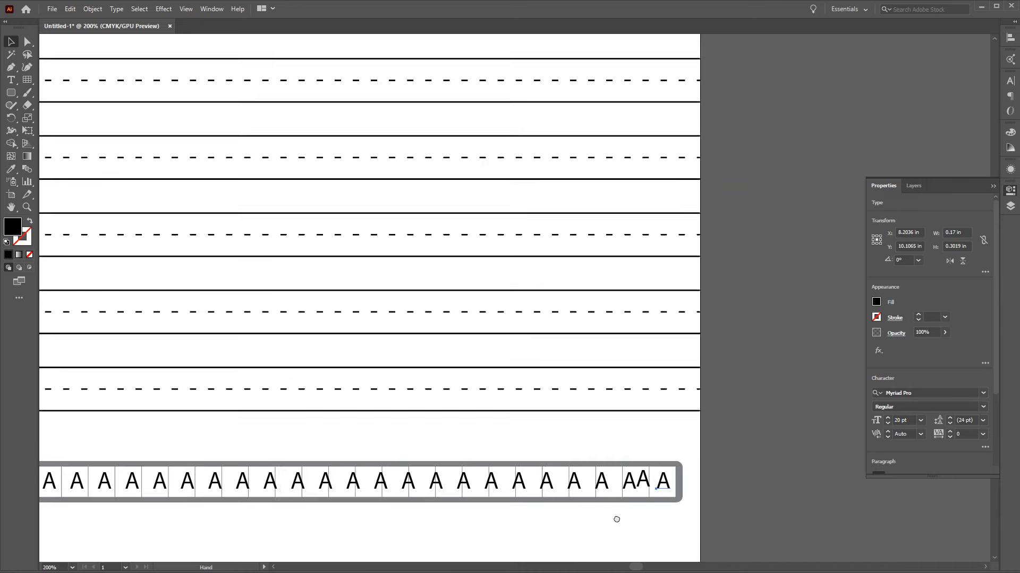
pyautogui.moveTo(599, 521); pyautogui.dragTo(720, 455)
# Align all the A letters by their vertical centers and distribute them evenly by their horizontal centers.
pyautogui.hotkey('ctrl', 'a')
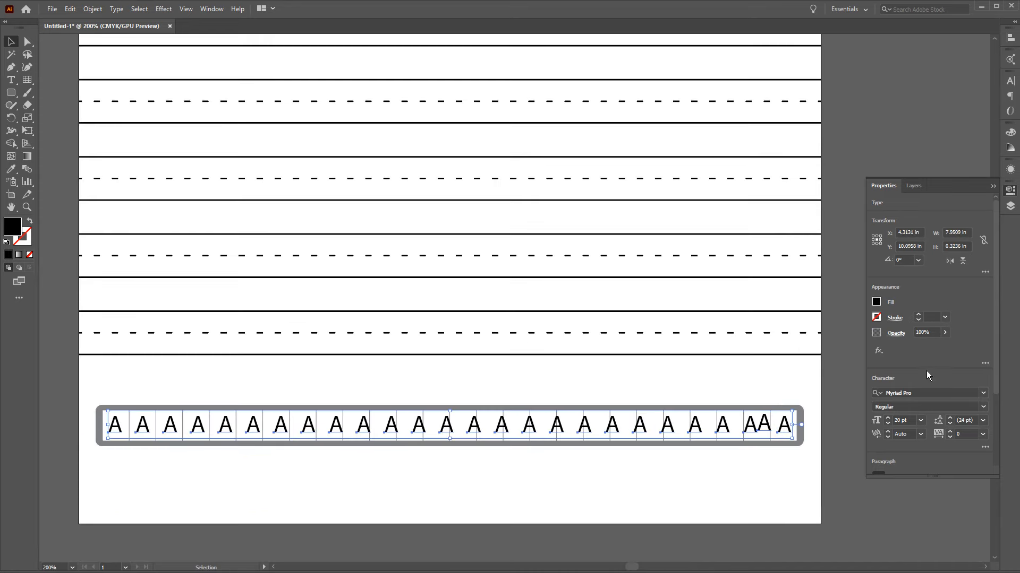
pyautogui.scroll(-3, 927, 378)
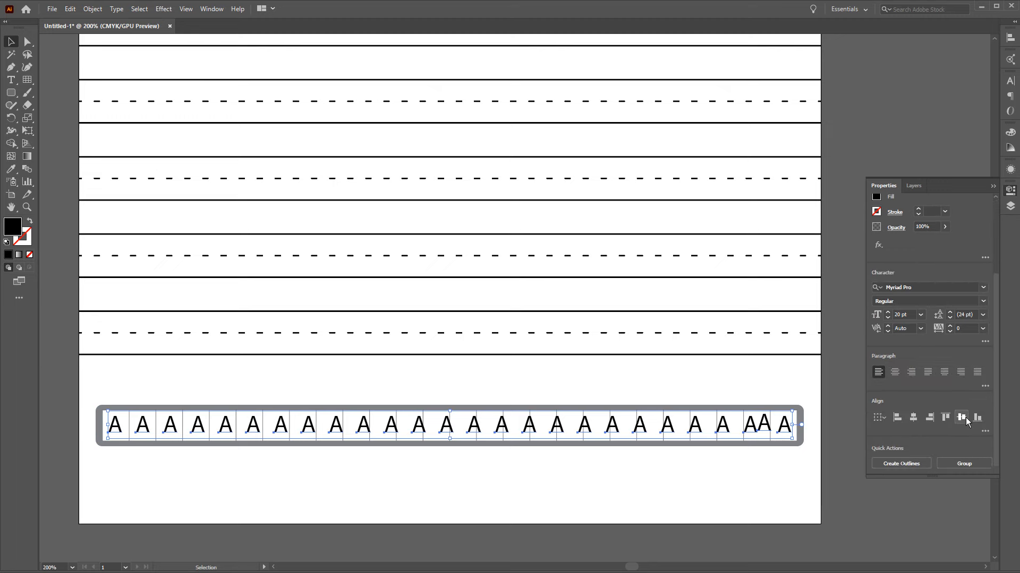
pyautogui.click(961, 418)
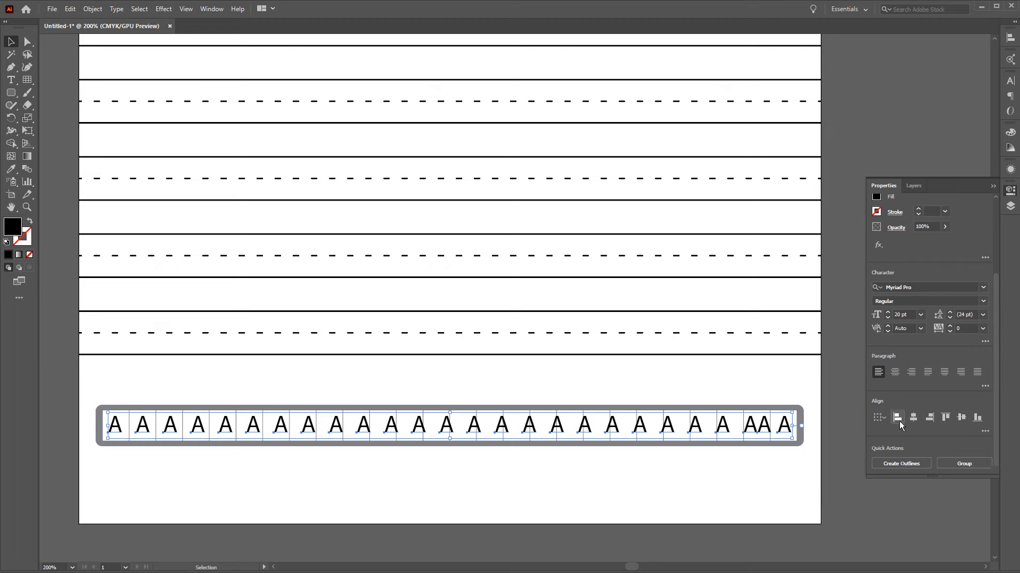
pyautogui.click(877, 418)
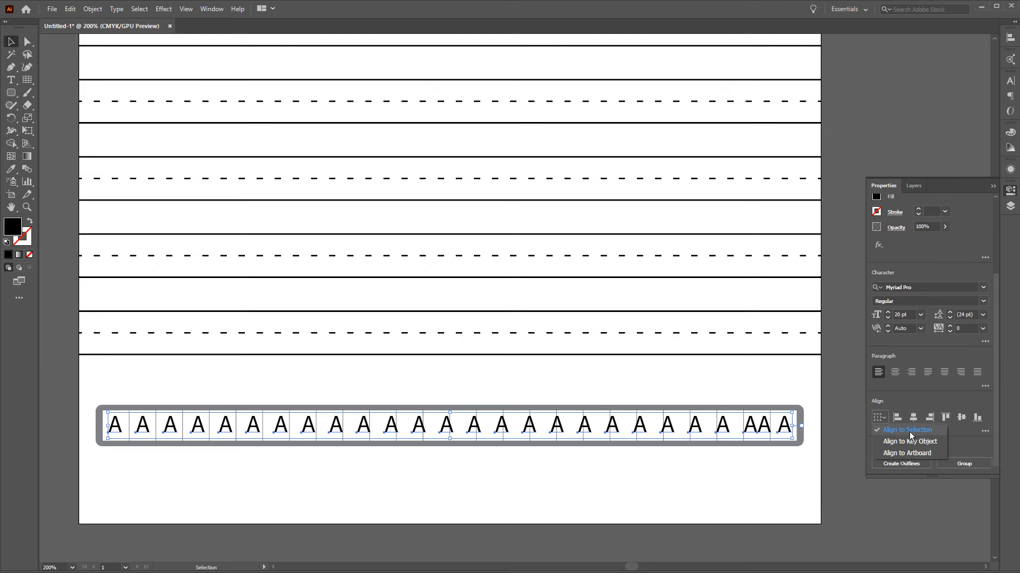
pyautogui.click(923, 432)
pyautogui.click(984, 432)
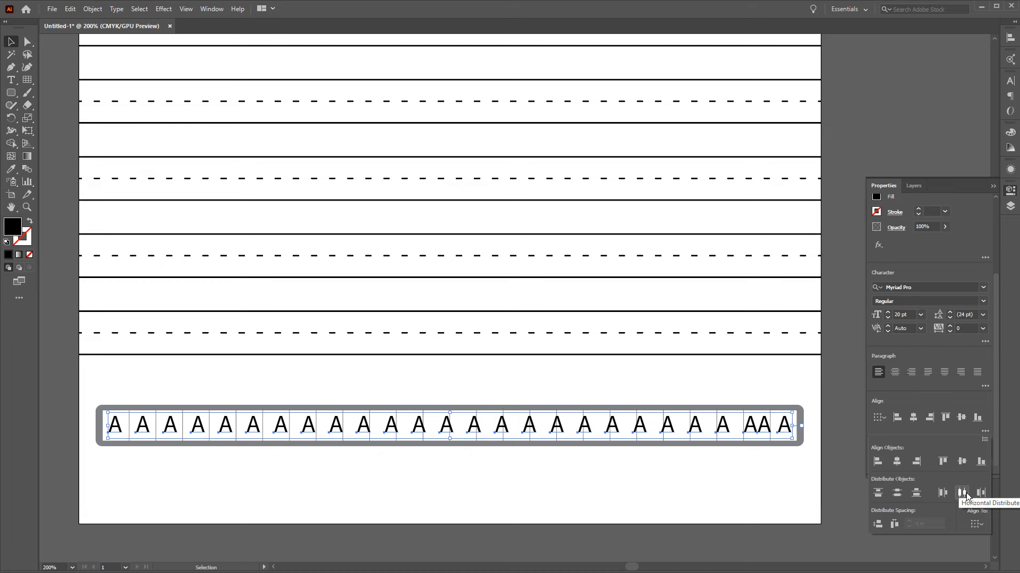
pyautogui.click(962, 494)
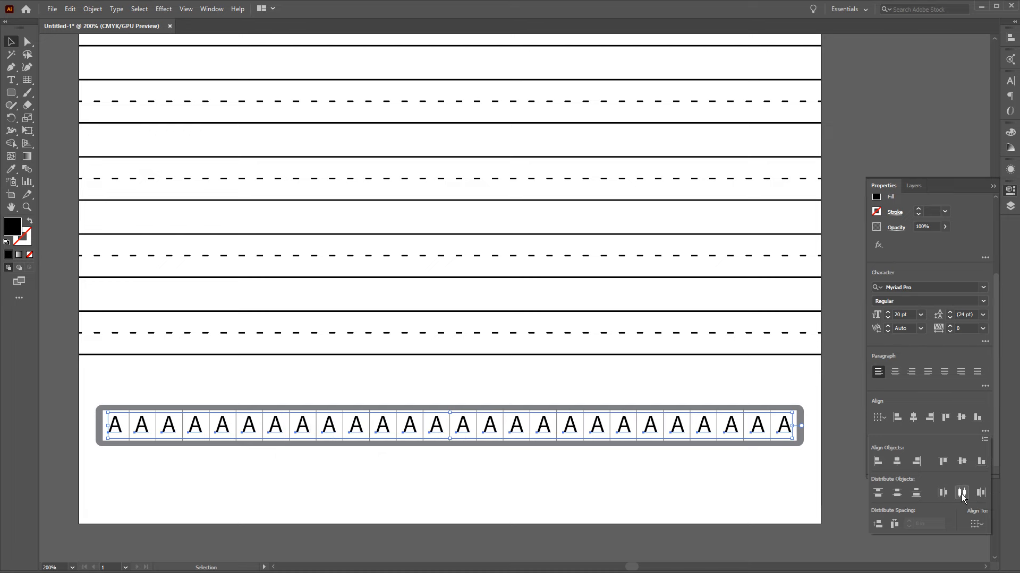
pyautogui.click(611, 478)
# Replace the A copies from the second cell onward with the letters B through G.
pyautogui.press('t')
pyautogui.doubleClick(142, 425)
pyautogui.write('B')
pyautogui.doubleClick(168, 425)
pyautogui.write('C')
pyautogui.doubleClick(196, 425)
pyautogui.write('D')
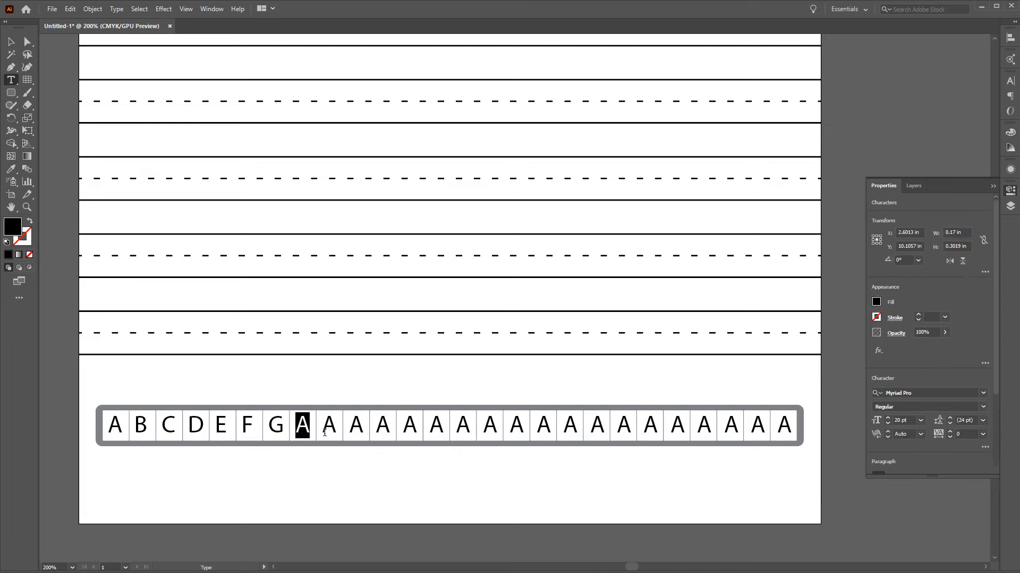
# Continue replacing the A copies in order with H through K and M through W.
pyautogui.doubleClick(410, 422)
pyautogui.write('M')
pyautogui.doubleClick(436, 425)
pyautogui.write('N')
pyautogui.doubleClick(463, 425)
pyautogui.write('O')
pyautogui.doubleClick(489, 425)
pyautogui.write('P Q R S T U V W')
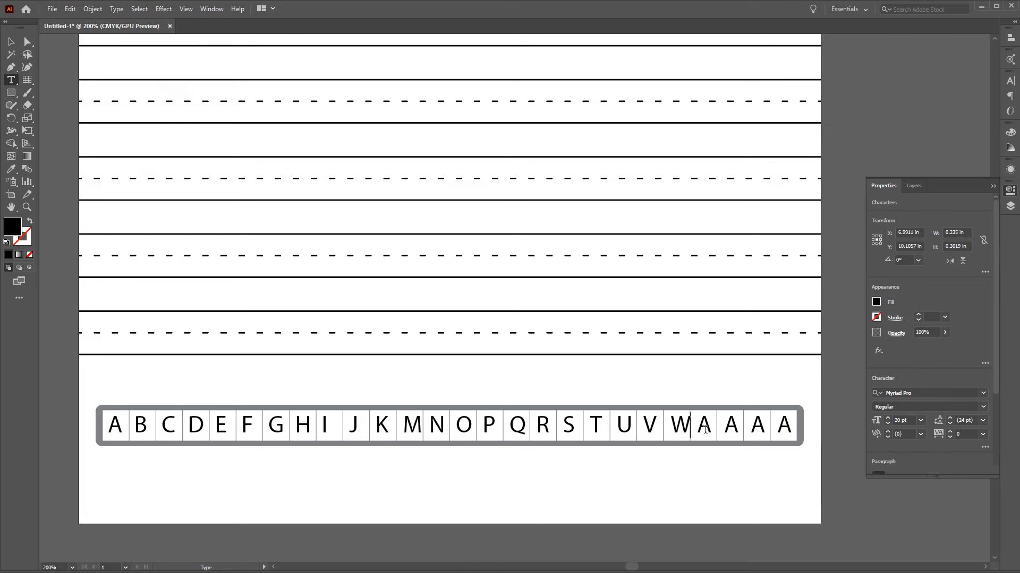
# Finish the alphabet with X, Y and Z, and place the missing L between K and M.
pyautogui.doubleClick(784, 426)
pyautogui.write('L')
pyautogui.press('Escape')
pyautogui.moveTo(783, 433)
pyautogui.mouseDown()
pyautogui.moveTo(398, 433)
pyautogui.moveTo(785, 432)
pyautogui.mouseUp()
# Select all the alphabet letters and distribute them evenly by their horizontal centers across the grid cells.
pyautogui.click(115, 425)
pyautogui.click(115, 425)
pyautogui.keyDown('shift'); pyautogui.click(140, 425); pyautogui.keyUp('shift')
pyautogui.scroll(-5, 929, 404)
pyautogui.click(985, 432)
pyautogui.click(879, 418)
pyautogui.click(906, 441)
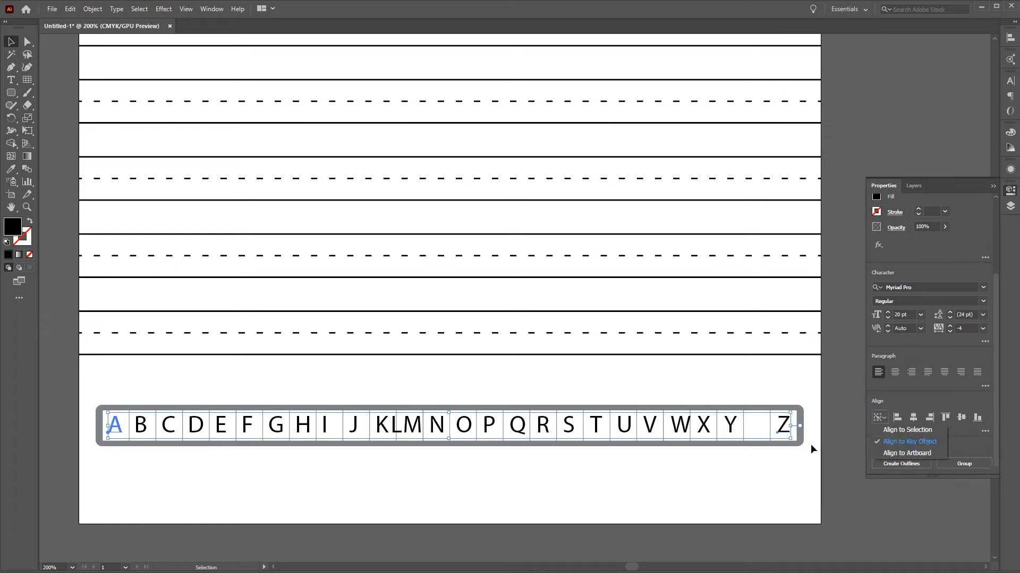
pyautogui.click(811, 449)
pyautogui.click(985, 432)
pyautogui.click(960, 493)
pyautogui.click(850, 451)
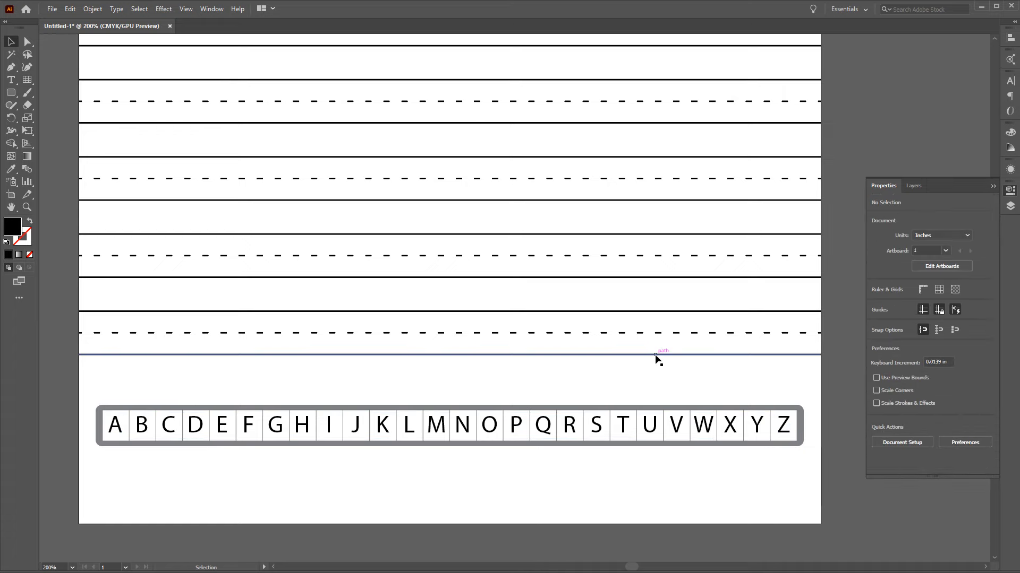
# Set the opacity of all the handwriting guide lines to 50%.
pyautogui.scroll(-3, 655, 358)
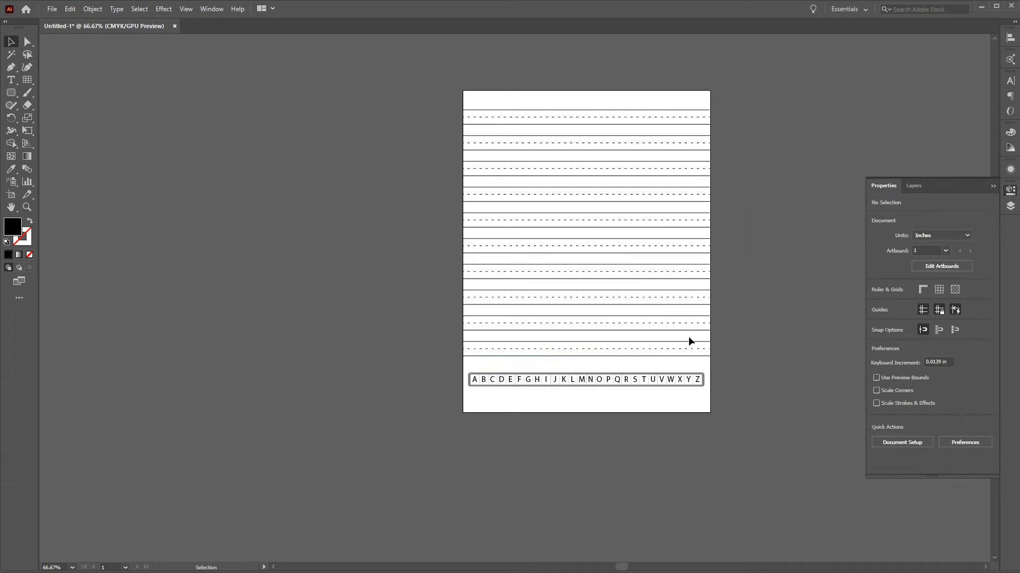
pyautogui.scroll(1, 690, 342)
pyautogui.moveTo(692, 110); pyautogui.dragTo(643, 382)
pyautogui.click(926, 333)
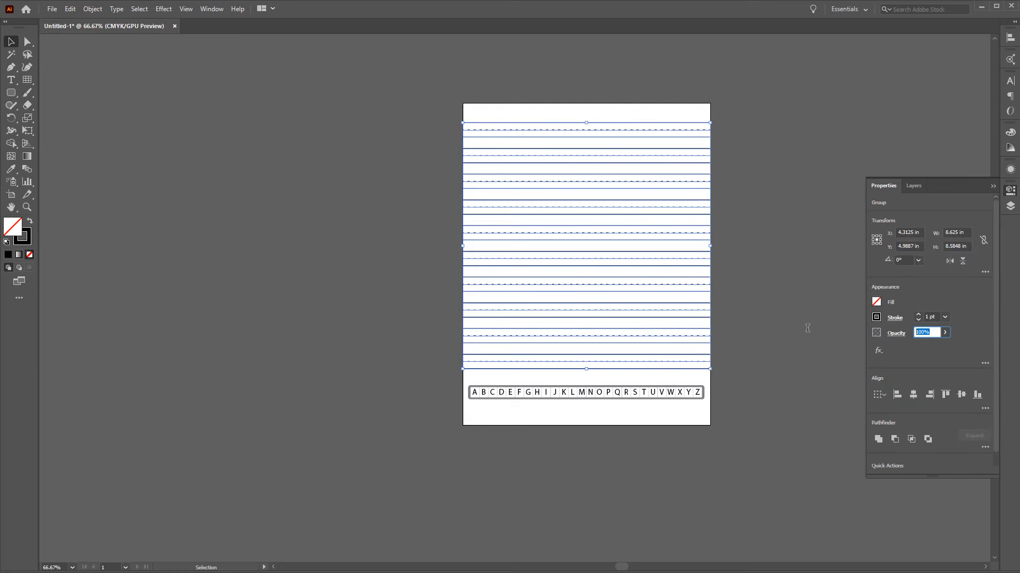
pyautogui.write('50')
pyautogui.press('Return')
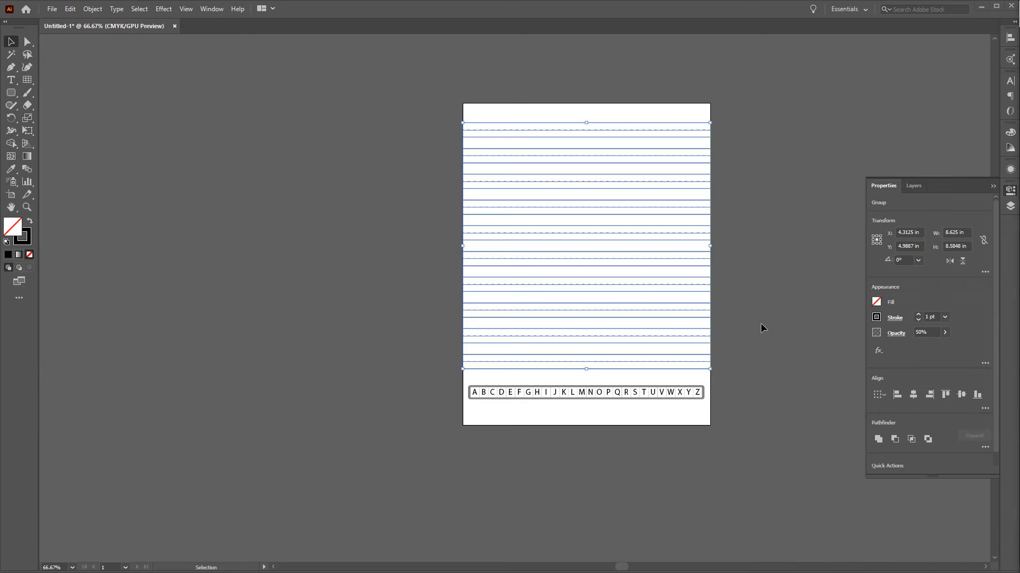
pyautogui.click(756, 342)
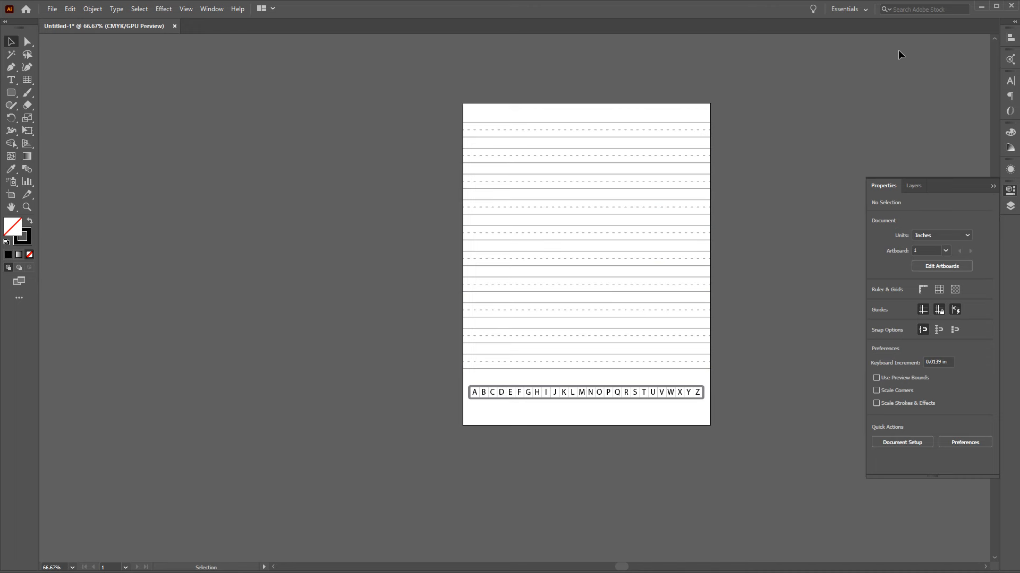
# Switch to the browser's Gumroad store page, add the Handwriting Workbook Interior to the cart for $0 and try to check out without an email address.
pyautogui.click(983, 7)
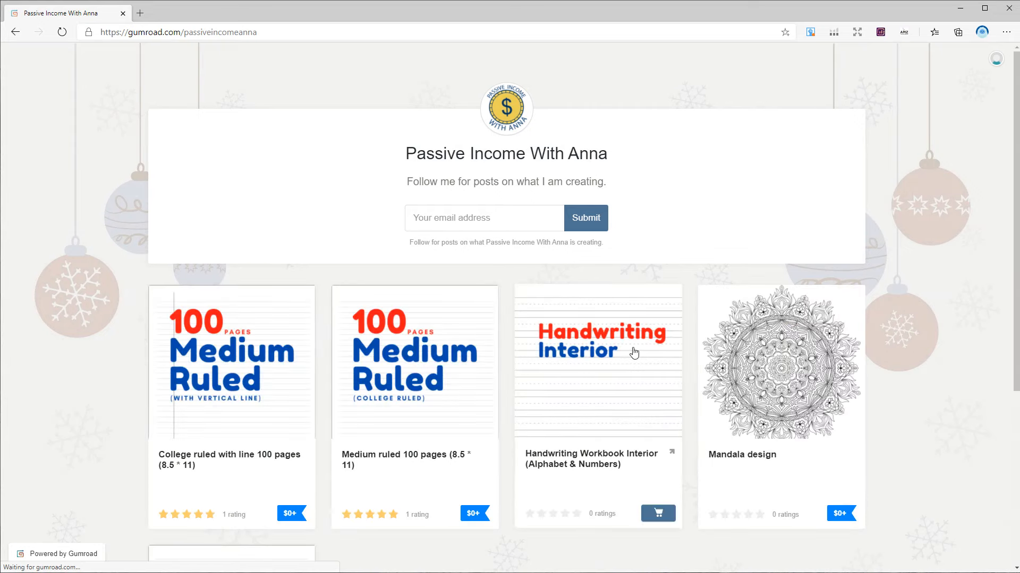
pyautogui.click(634, 353)
pyautogui.scroll(-5, 553, 311)
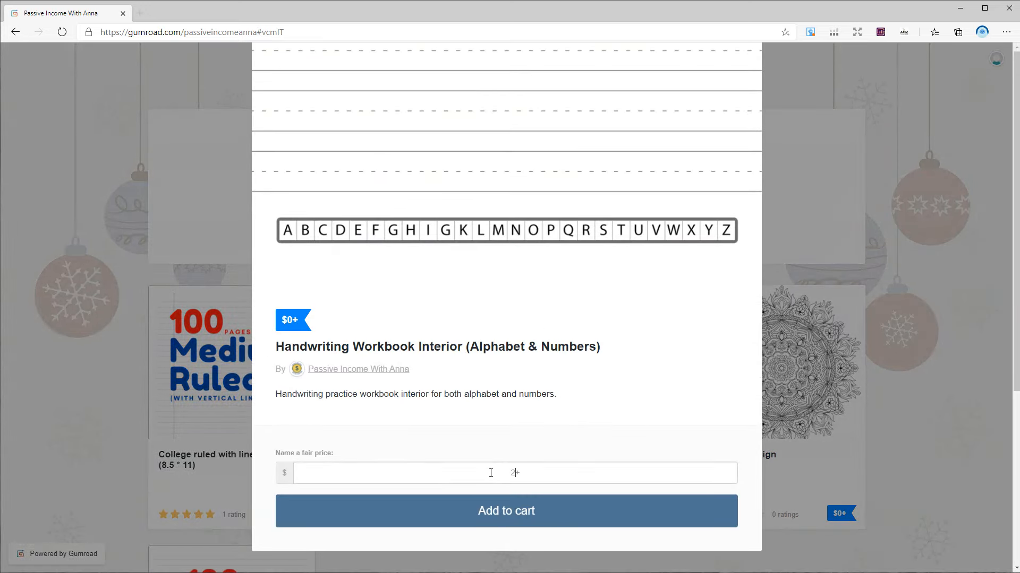
pyautogui.click(540, 514)
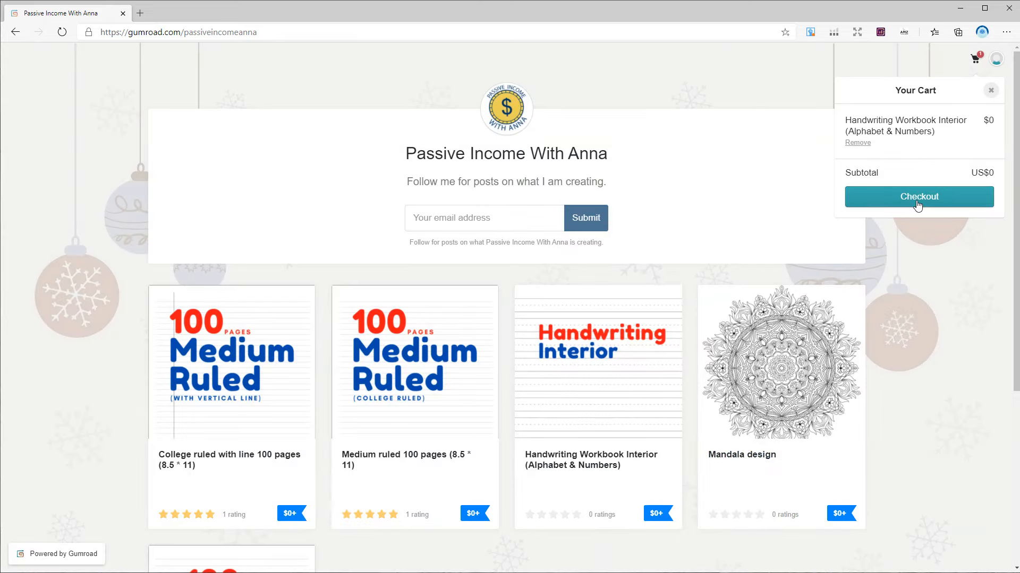
pyautogui.click(918, 205)
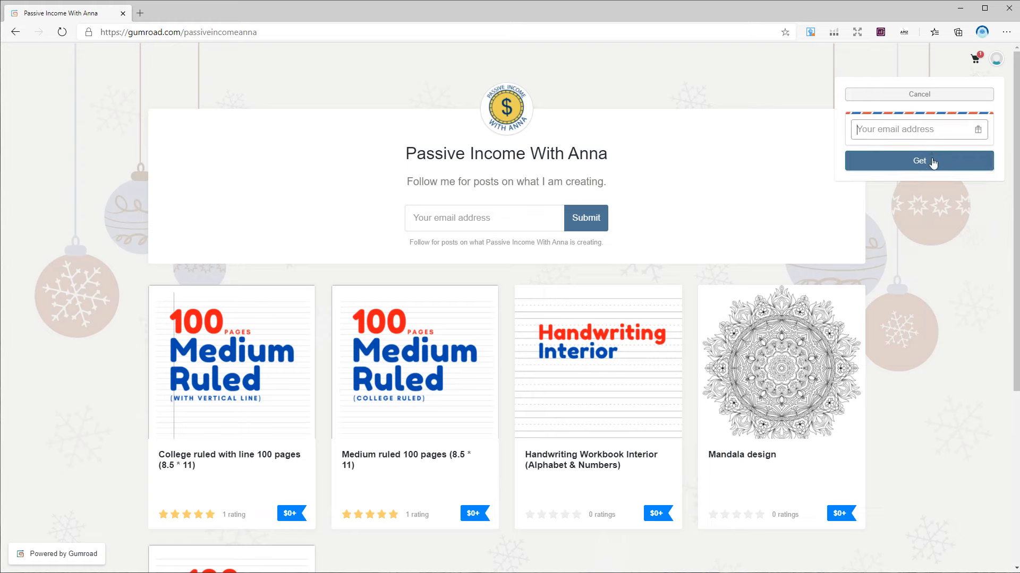
pyautogui.click(874, 162)
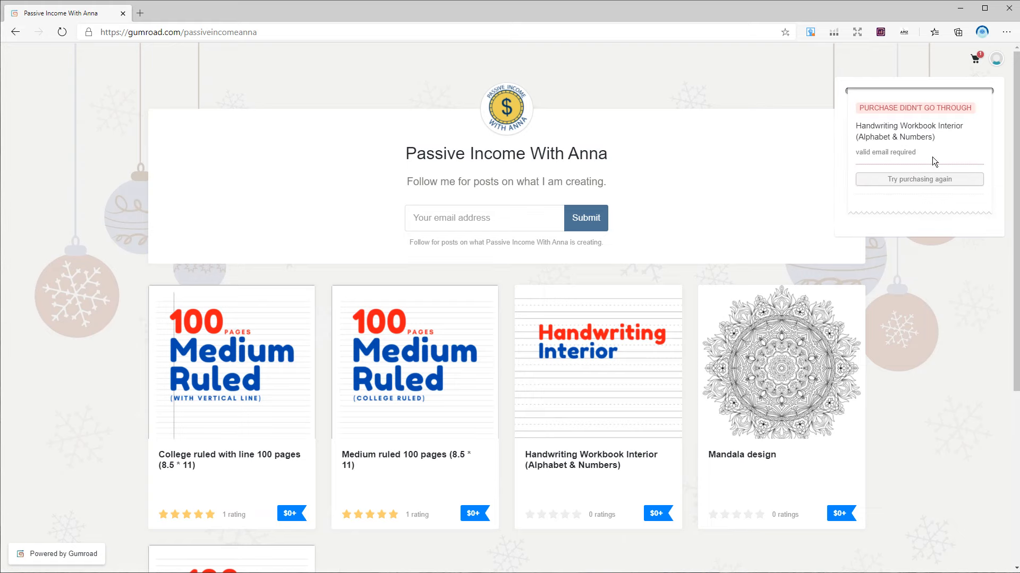
# Switch to the Gmail purchase message for the Handwriting Workbook Interior and open its downloadable content.
pyautogui.click(954, 13)
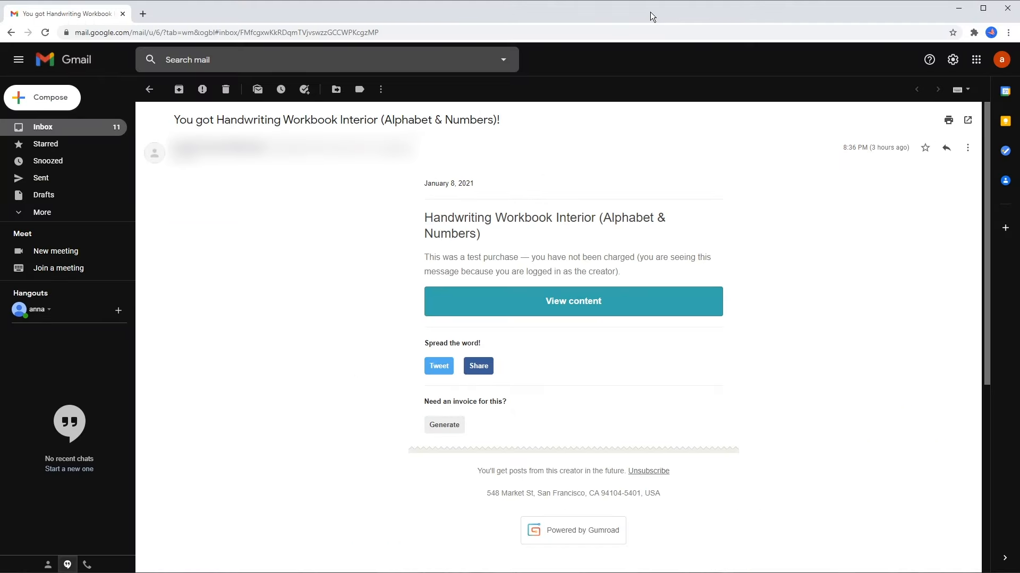
pyautogui.click(565, 304)
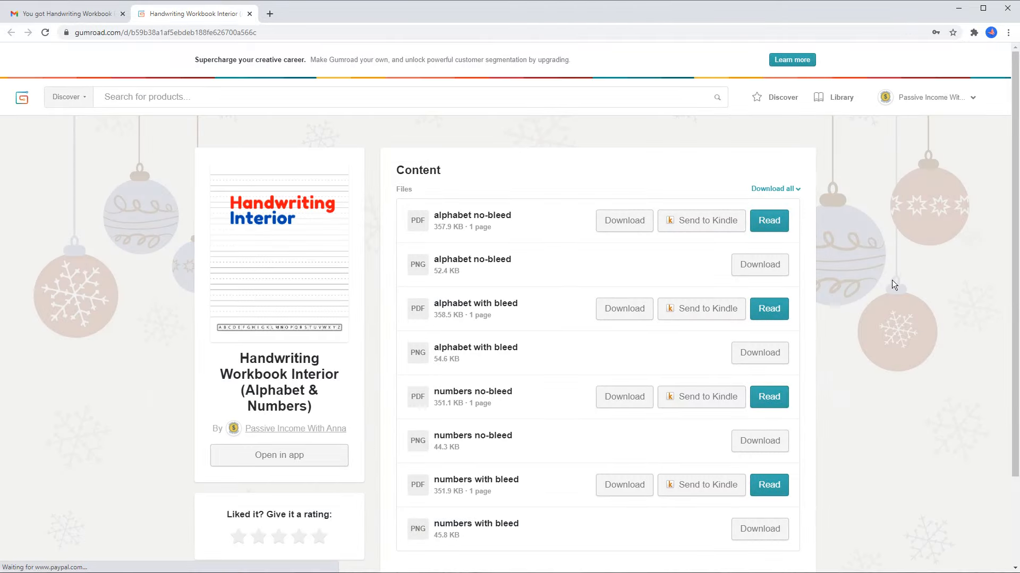
pyautogui.scroll(-1, 869, 284)
pyautogui.scroll(-1, 868, 285)
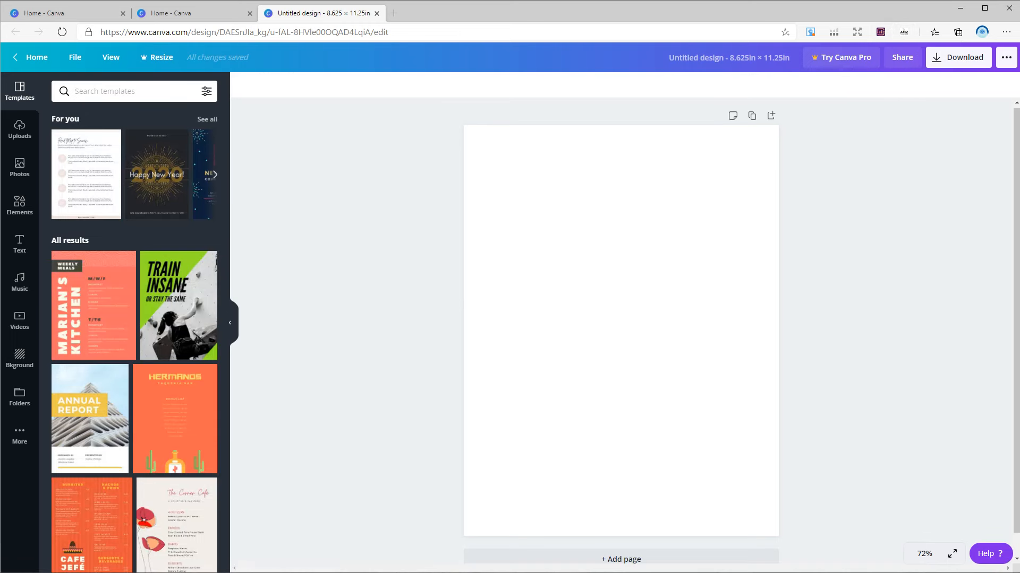
# Switch to the blank Canva design, upload the handwriting interior image and place it across the full page width, about 8.6 × 9.8 in.
pyautogui.moveTo(743, 294); pyautogui.dragTo(181, 229)
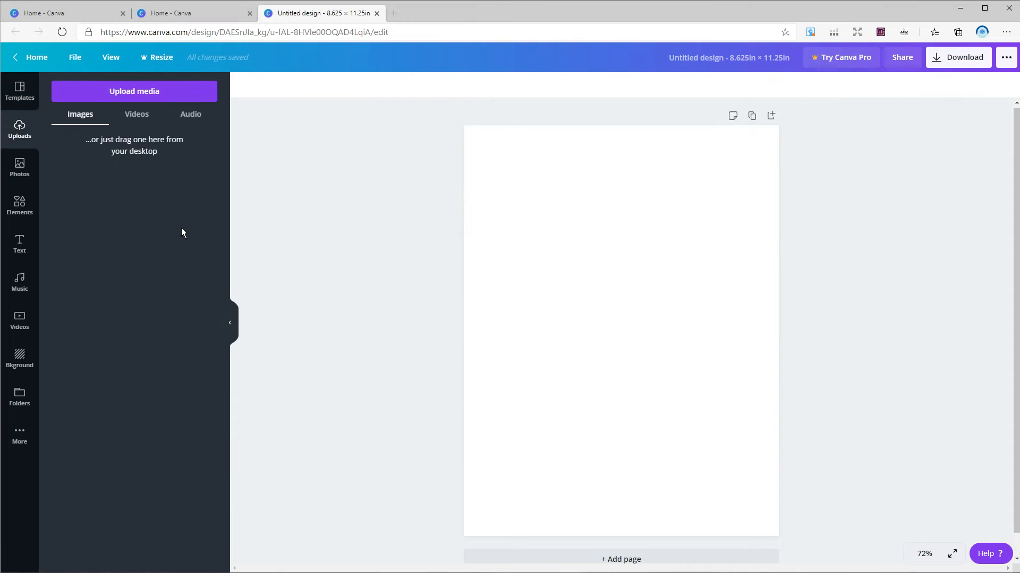
pyautogui.moveTo(91, 165); pyautogui.dragTo(549, 216)
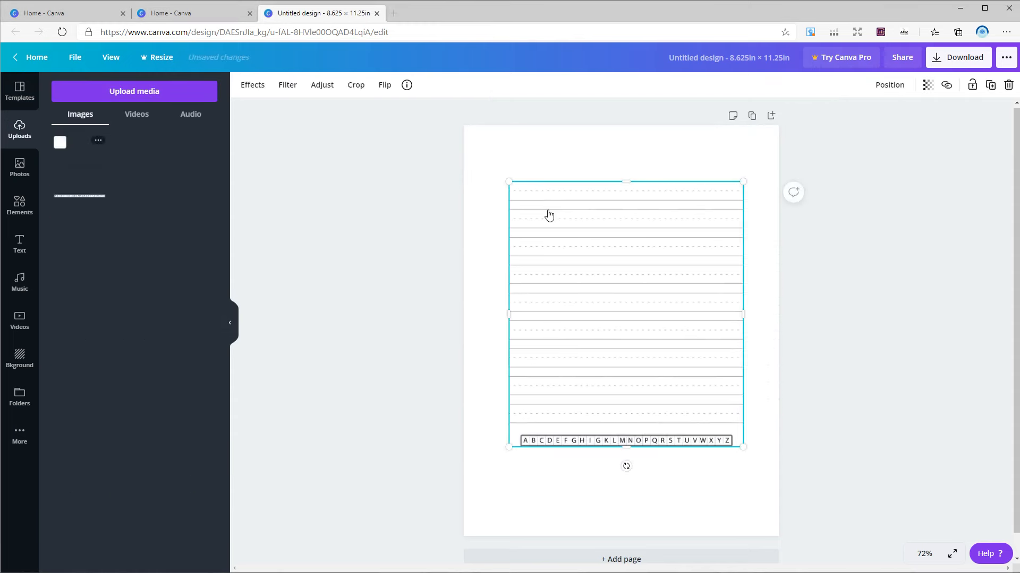
pyautogui.moveTo(738, 464); pyautogui.dragTo(785, 505)
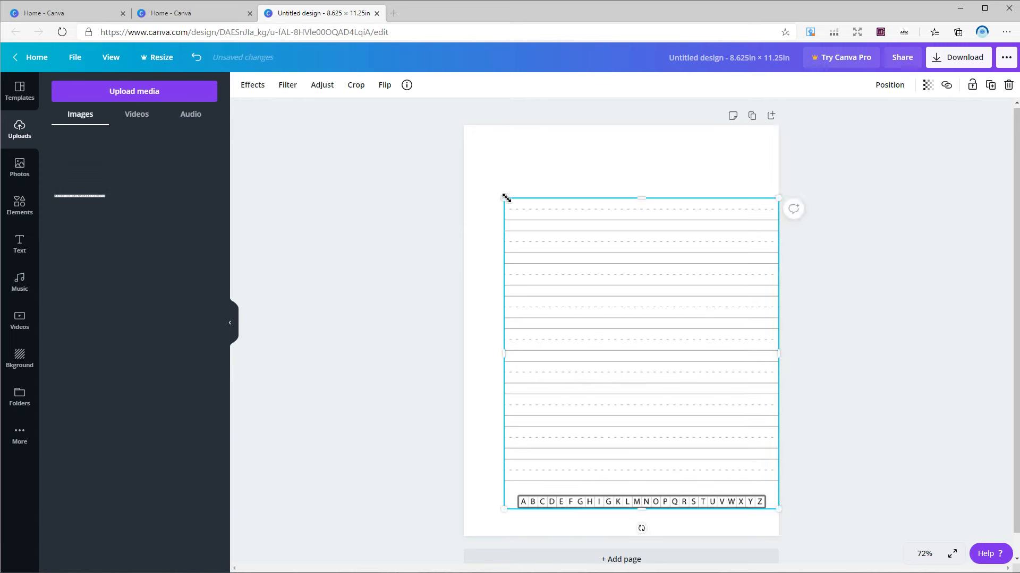
pyautogui.moveTo(503, 198); pyautogui.dragTo(464, 152)
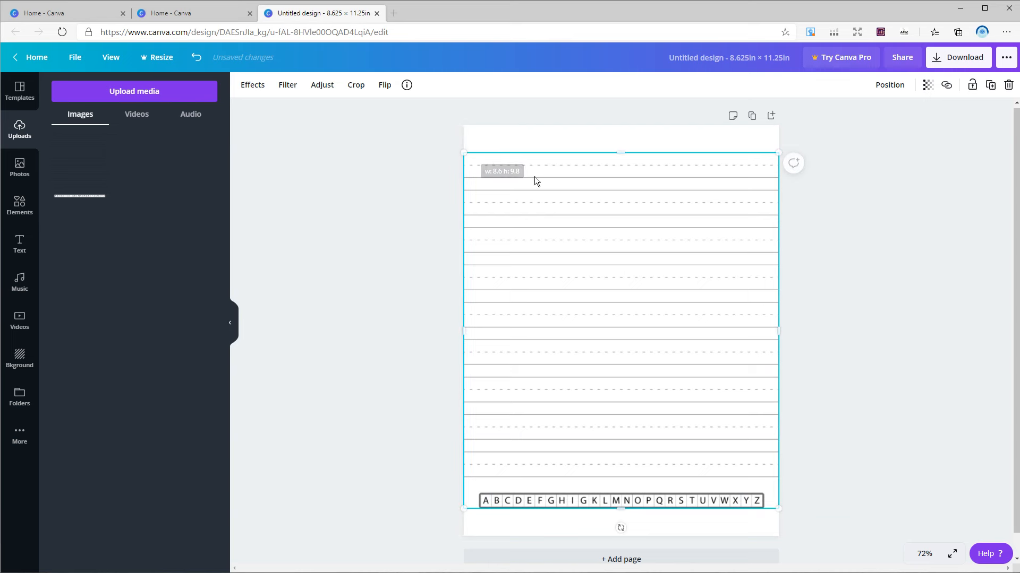
# Show the rulers and place margin guides about 0.38 in inside all four edges of the page.
pyautogui.click(111, 57)
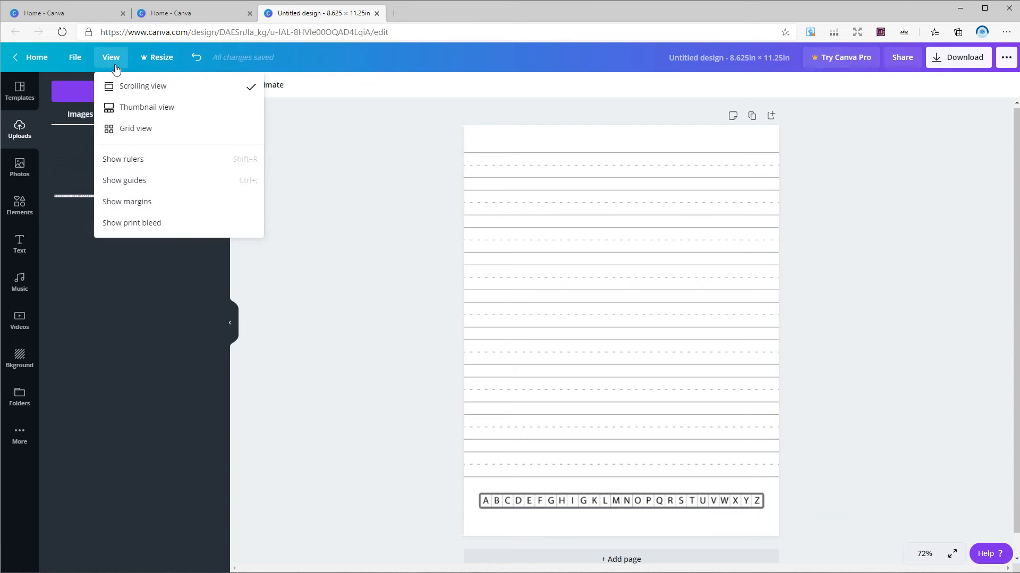
pyautogui.click(154, 166)
pyautogui.moveTo(240, 177); pyautogui.dragTo(500, 194)
pyautogui.moveTo(243, 198); pyautogui.dragTo(758, 209)
pyautogui.moveTo(755, 107); pyautogui.dragTo(771, 155)
pyautogui.moveTo(780, 106); pyautogui.dragTo(865, 502)
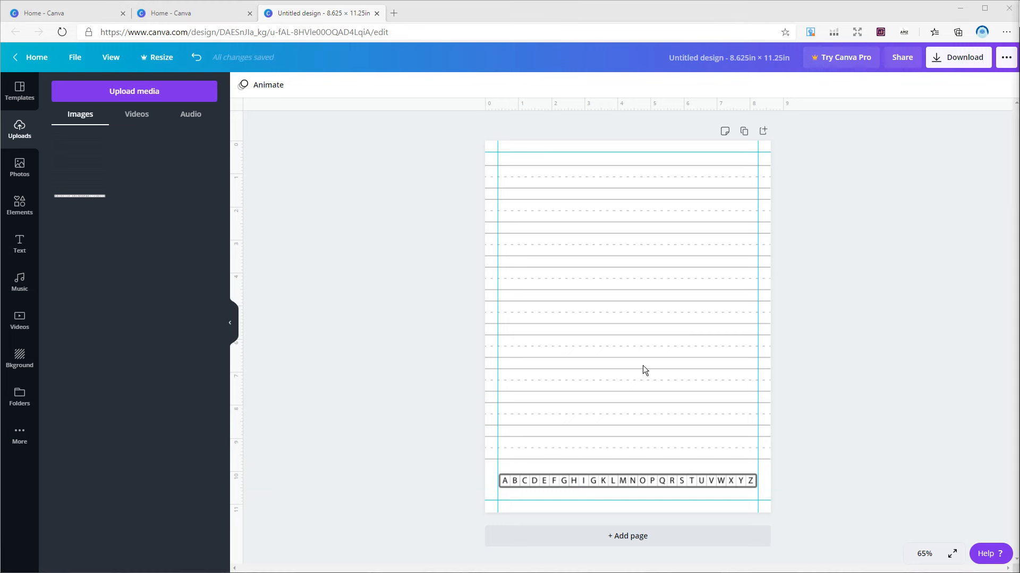
# Add a heading reading "R" to the page and set its font to Raleway Dots.
pyautogui.click(19, 244)
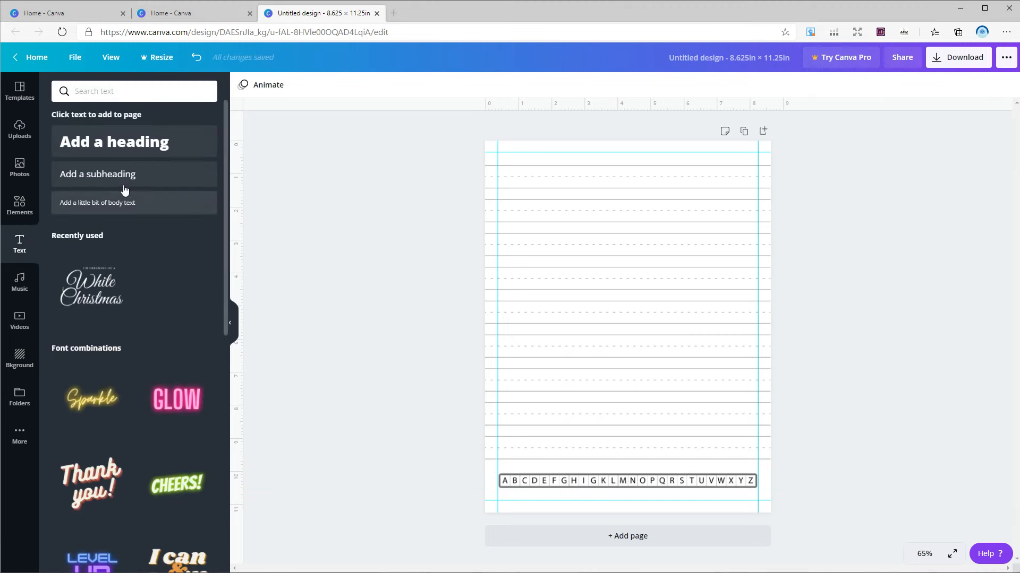
pyautogui.click(115, 142)
pyautogui.write('R')
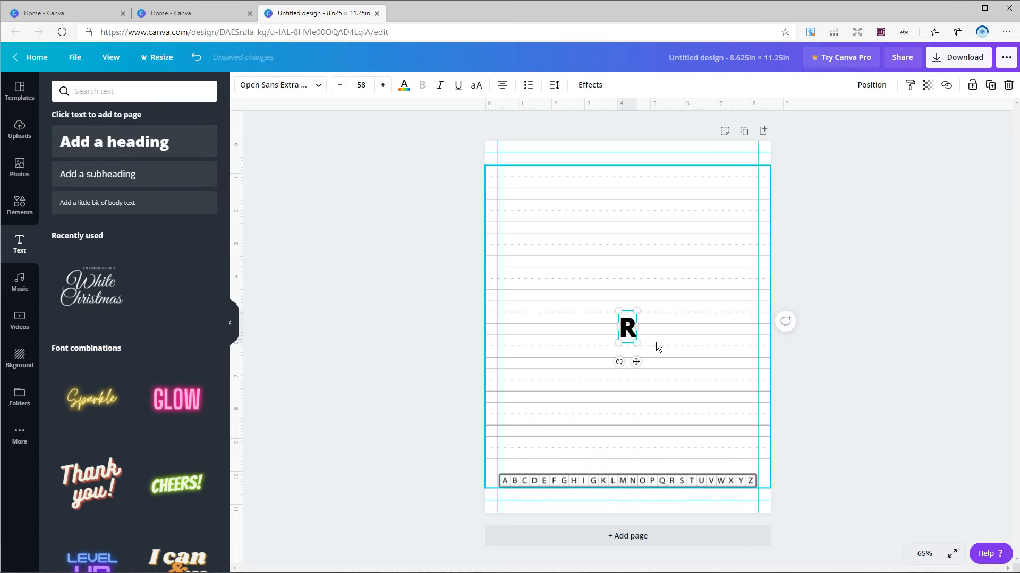
pyautogui.doubleClick(627, 336)
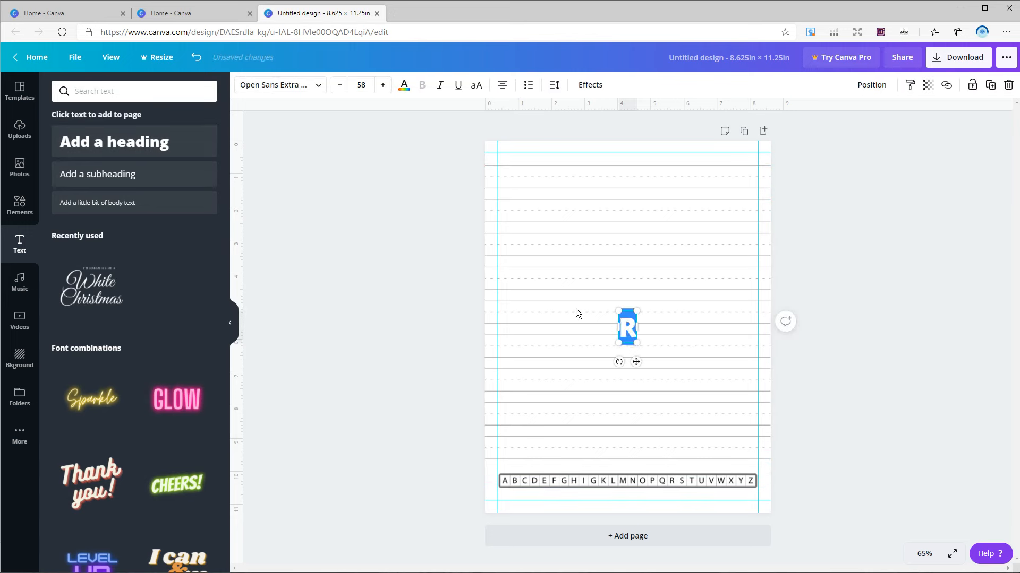
pyautogui.click(292, 89)
pyautogui.write('do')
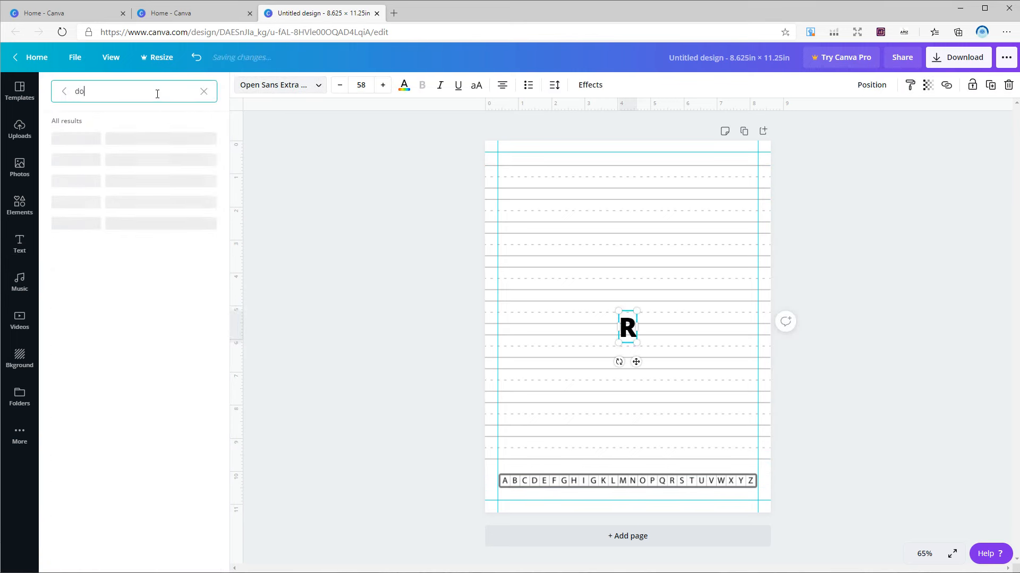
pyautogui.write('t')
pyautogui.click(127, 337)
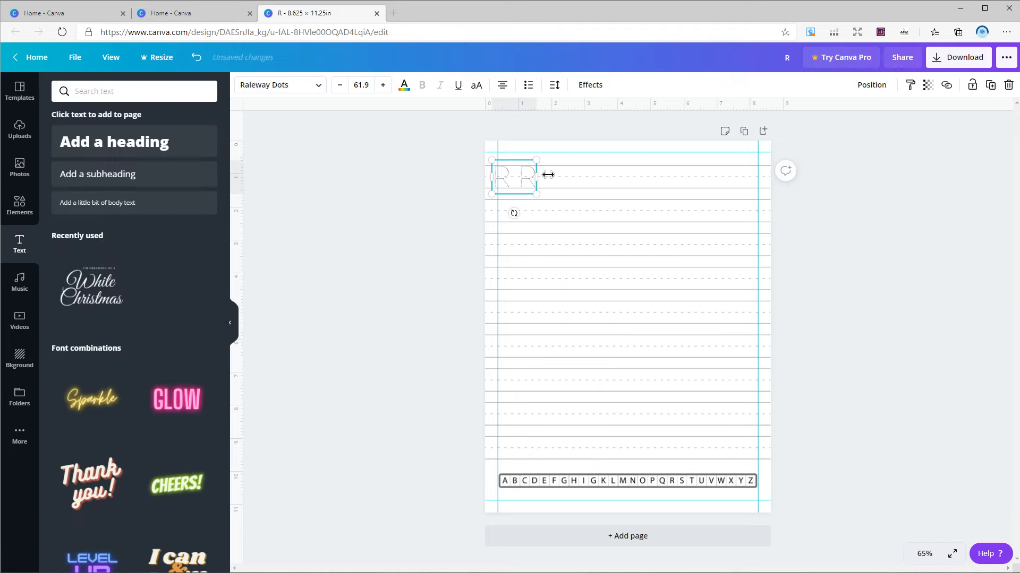
# Stretch the text box between the side guides on the first writing line, fill it with ten spaced R's and set letter spacing to -13.
pyautogui.moveTo(548, 175); pyautogui.dragTo(760, 178)
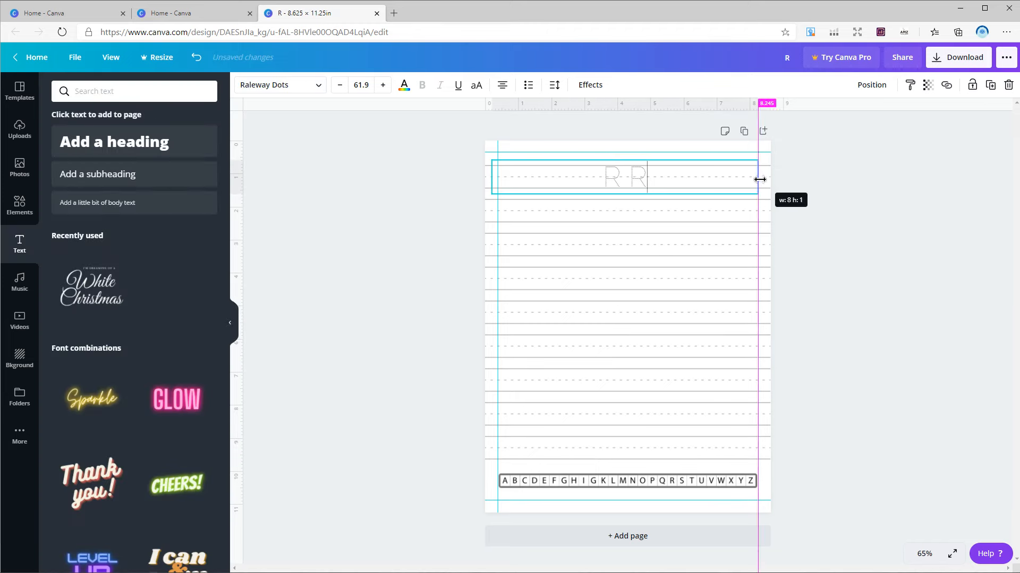
pyautogui.moveTo(492, 177); pyautogui.dragTo(499, 180)
pyautogui.write('R R R R R R R R R R')
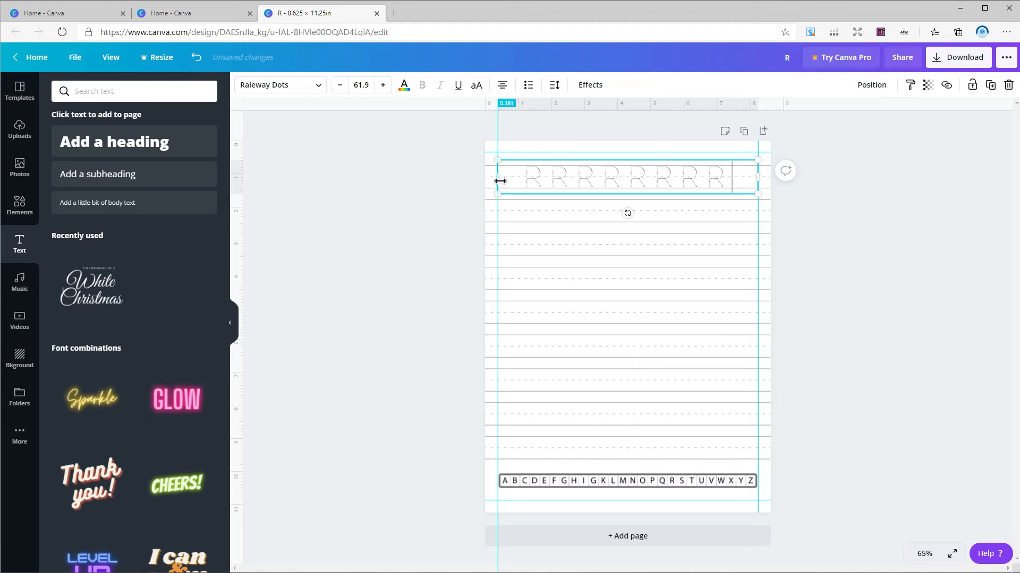
pyautogui.click(554, 85)
pyautogui.moveTo(620, 122); pyautogui.dragTo(622, 123)
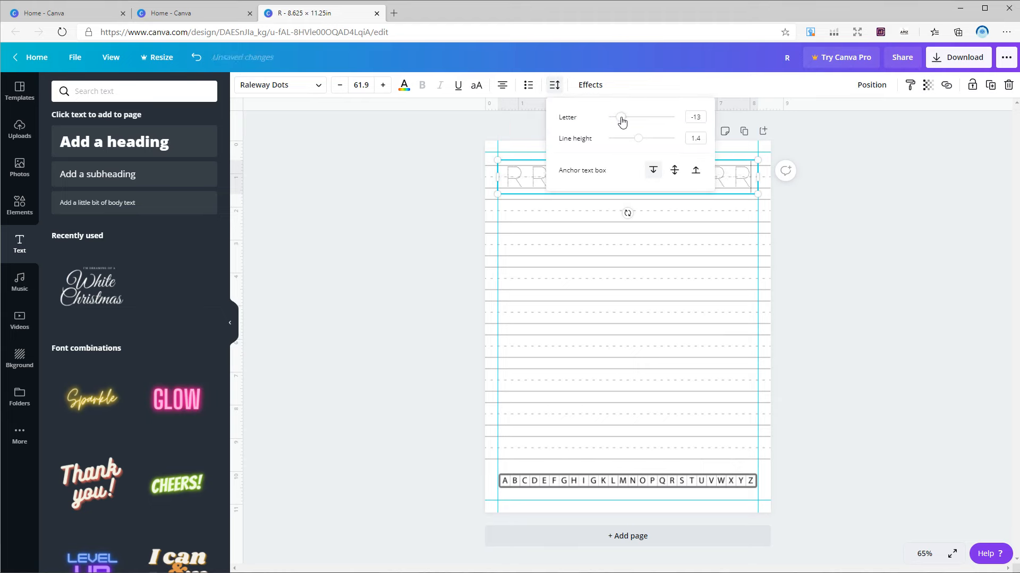
# Duplicate the dotted text row down the page, making five lines of uppercase R and four lines of lowercase r.
pyautogui.moveTo(742, 178); pyautogui.dragTo(749, 318)
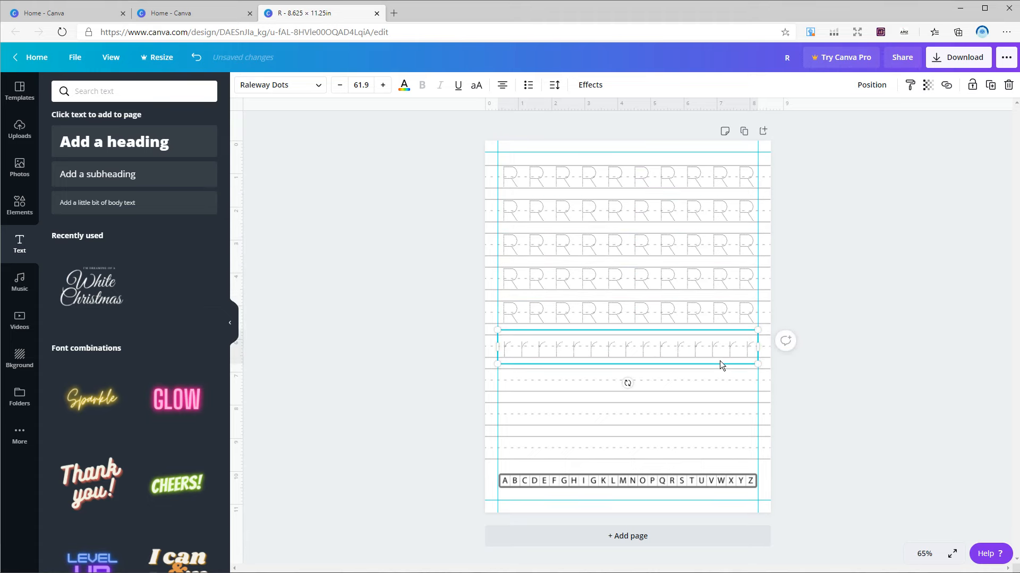
pyautogui.moveTo(721, 364); pyautogui.dragTo(728, 451)
pyautogui.keyDown('shift'); pyautogui.click(728, 354); pyautogui.keyUp('shift')
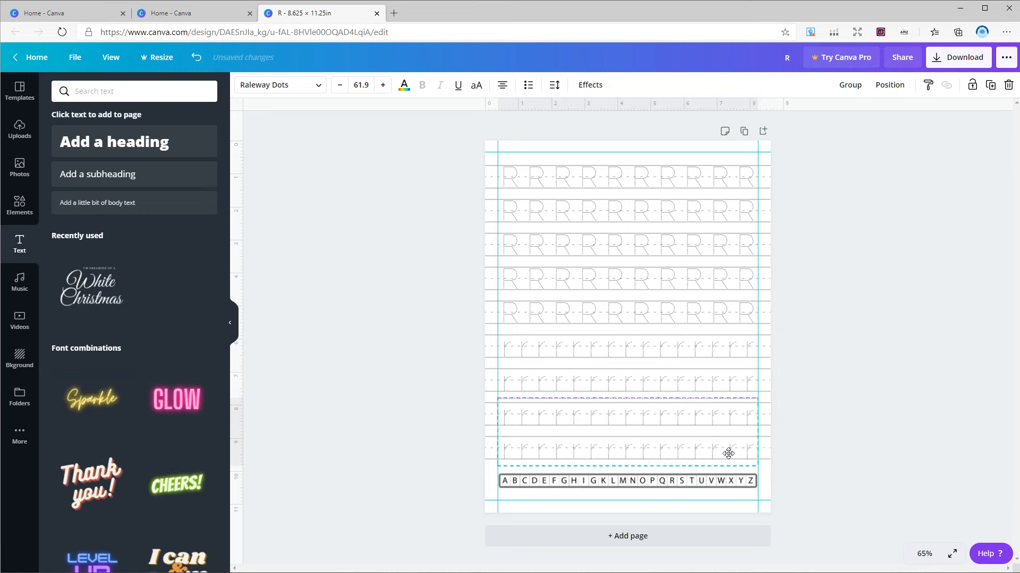
pyautogui.click(825, 422)
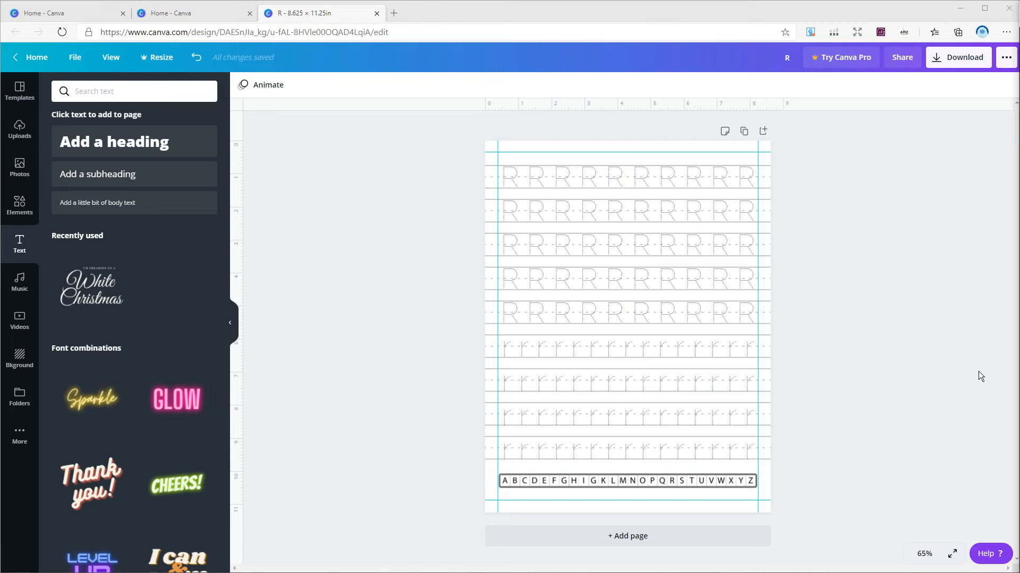
# Delete the top three rows of dotted uppercase R's.
pyautogui.click(651, 180)
pyautogui.keyDown('shift'); pyautogui.click(658, 212); pyautogui.keyUp('shift')
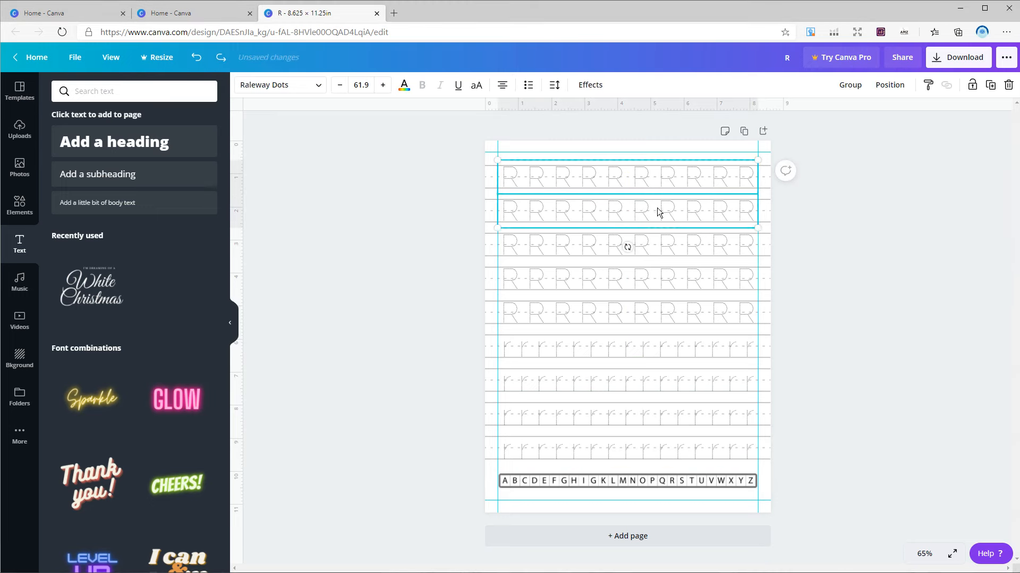
pyautogui.keyDown('shift'); pyautogui.click(672, 243); pyautogui.keyUp('shift')
pyautogui.press('Delete')
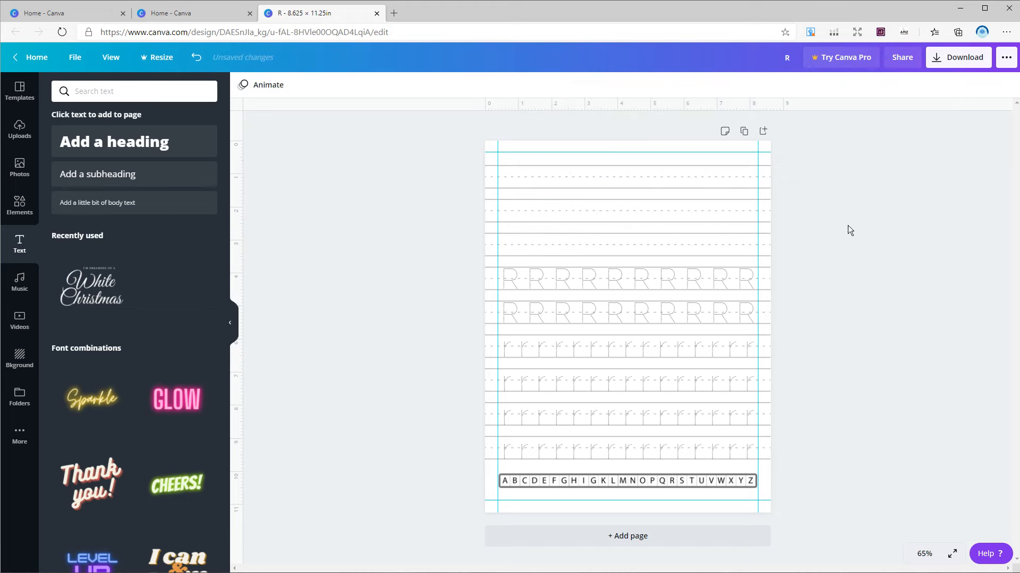
# Crop the guide-line image from its upper edge down to the first remaining row of R's.
pyautogui.click(692, 196)
pyautogui.moveTo(634, 168); pyautogui.dragTo(649, 268)
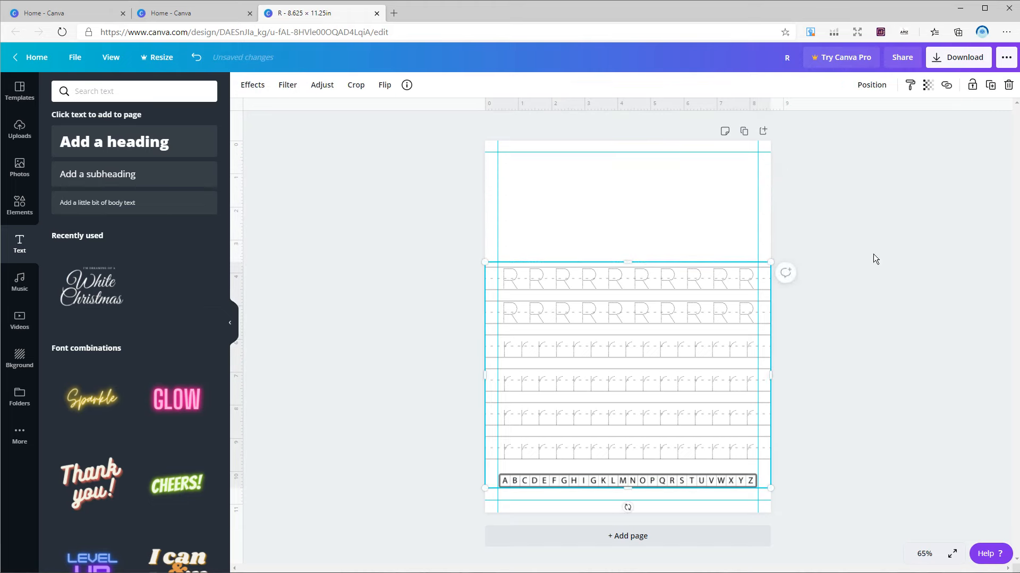
pyautogui.click(881, 250)
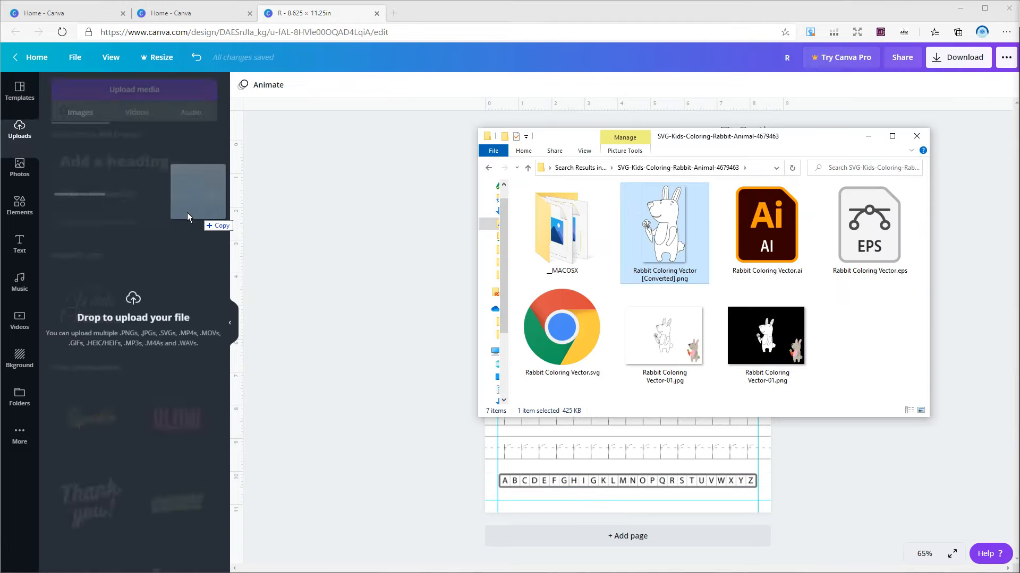
# Upload "Rabbit Coloring Vector [Converted].png" and place it, scaled down, in the right part of the blank area above the writing lines.
pyautogui.moveTo(187, 212); pyautogui.dragTo(203, 218)
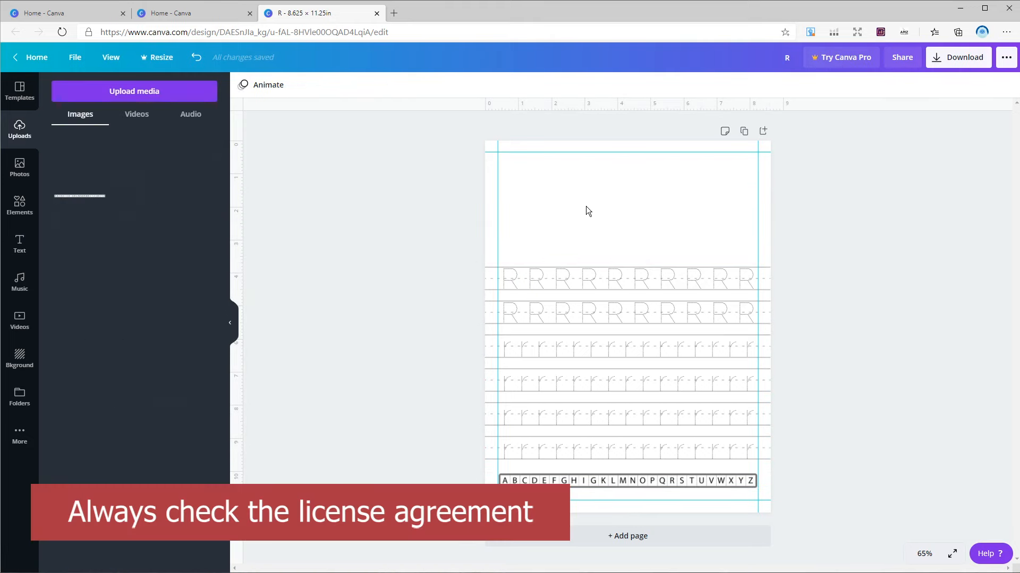
pyautogui.moveTo(74, 170); pyautogui.dragTo(632, 186)
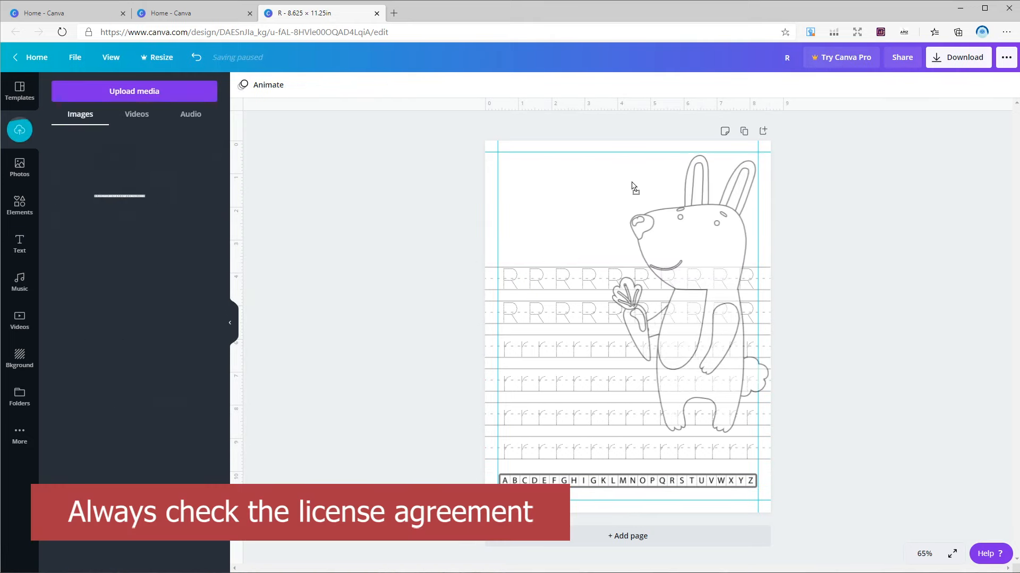
pyautogui.moveTo(769, 435); pyautogui.dragTo(686, 256)
pyautogui.moveTo(646, 228); pyautogui.dragTo(699, 228)
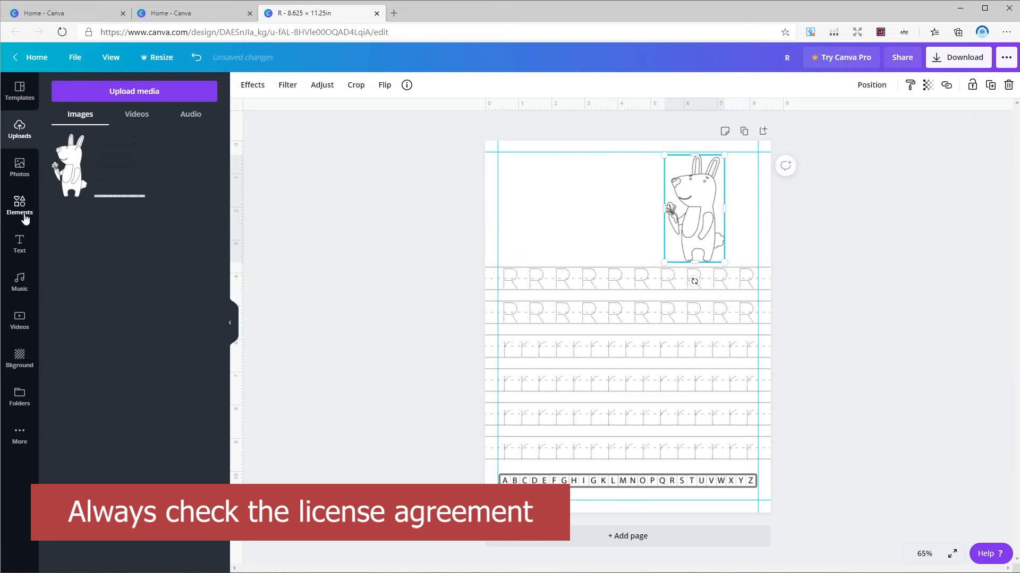
# Add the heading "R like Rabbit" and widen its text box to fit in the blank area beside the rabbit.
pyautogui.click(20, 245)
pyautogui.click(133, 144)
pyautogui.write('R like')
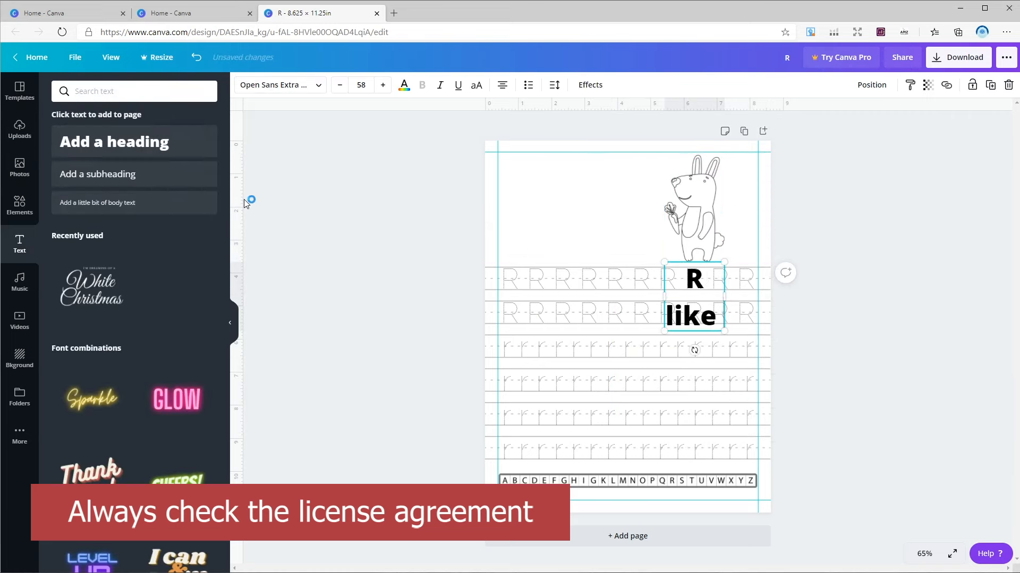
pyautogui.write(' Rabbit')
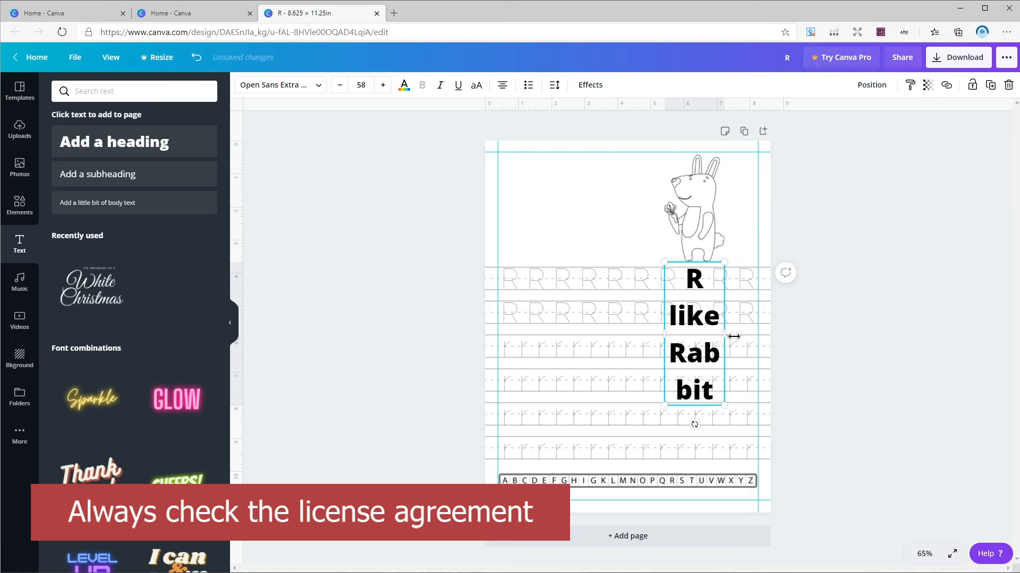
pyautogui.moveTo(664, 334); pyautogui.dragTo(573, 335)
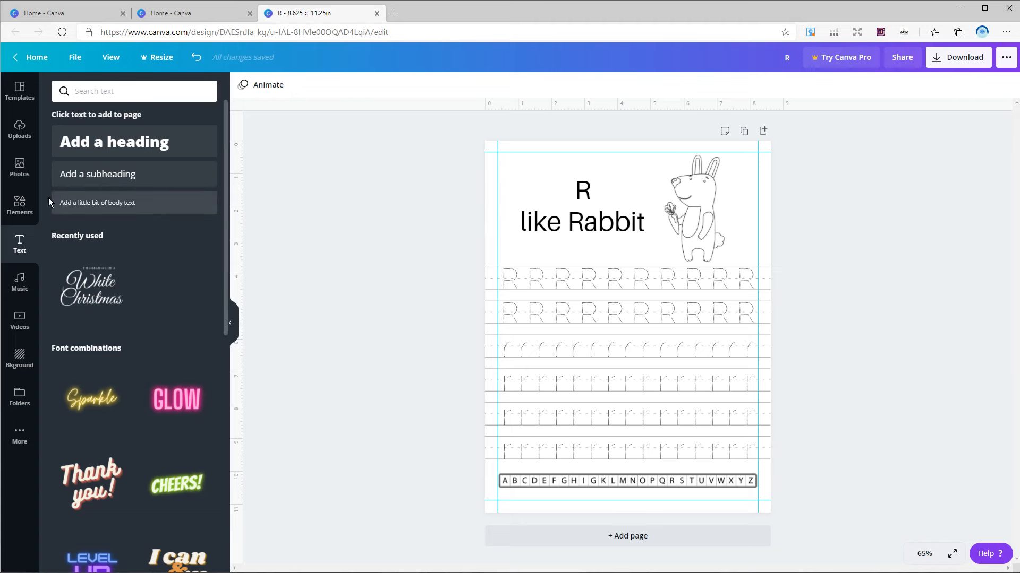
# Add a gray square to the page and set its transparency to 50.
pyautogui.click(19, 205)
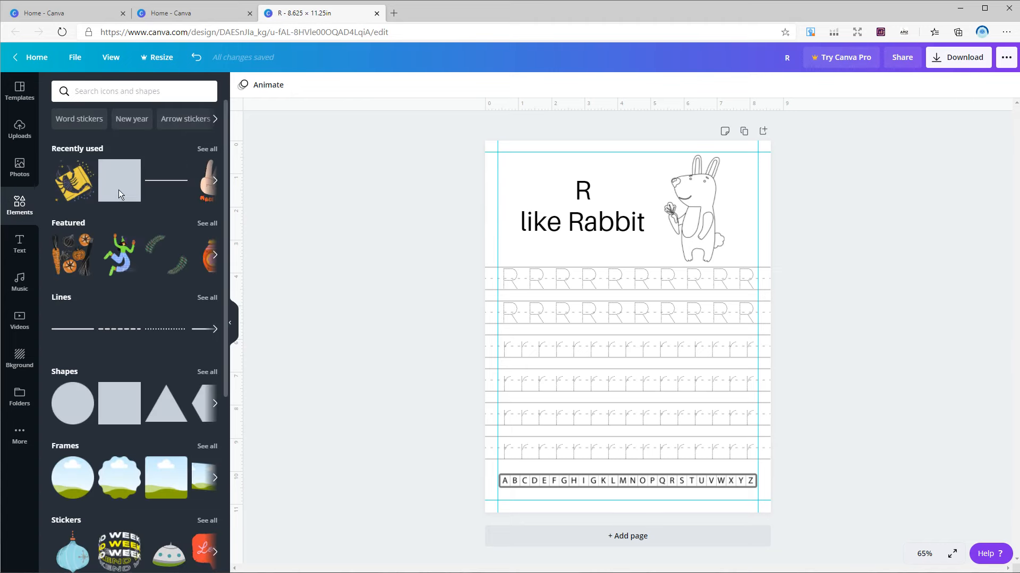
pyautogui.click(119, 184)
pyautogui.click(928, 85)
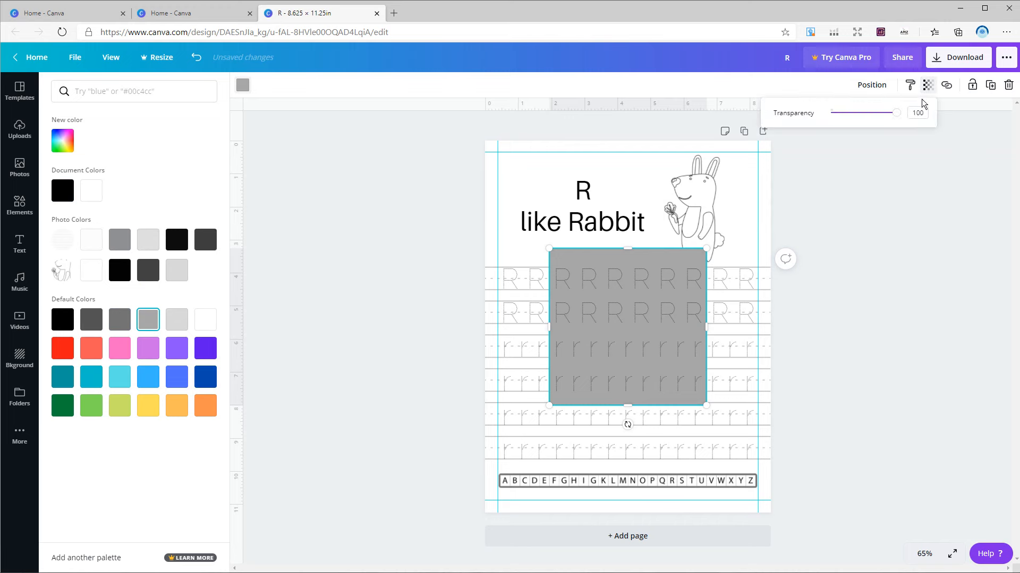
pyautogui.moveTo(889, 120); pyautogui.dragTo(866, 120)
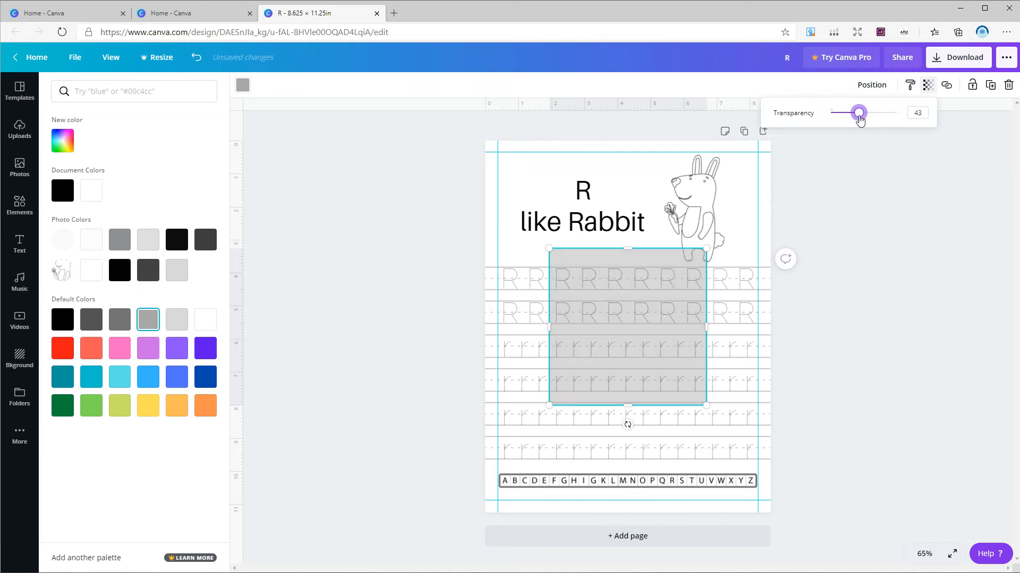
pyautogui.click(920, 113)
pyautogui.write('50')
pyautogui.press('Return')
pyautogui.click(585, 257)
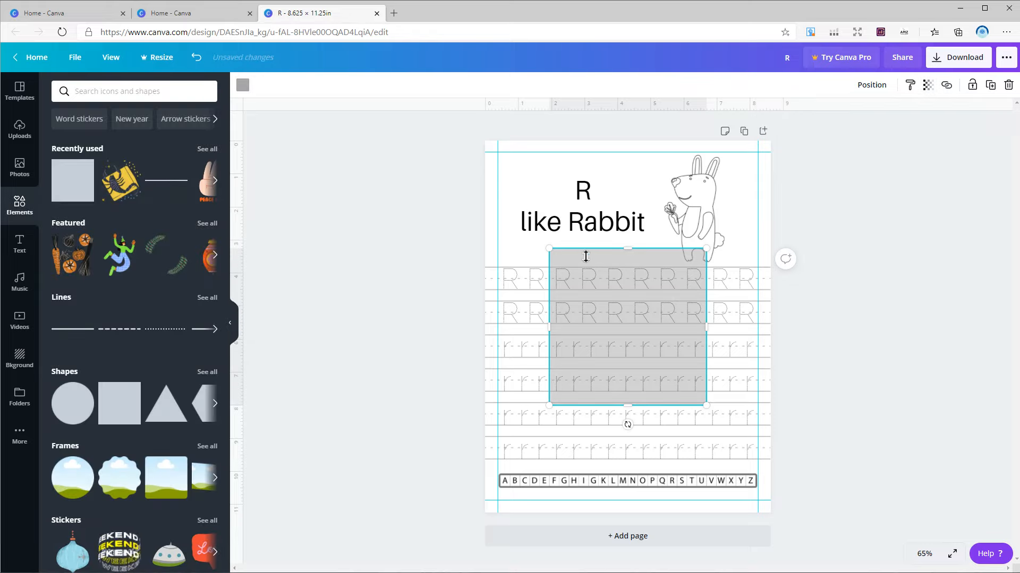
# Shrink the gray square to one grid cell and align it over the letter R in the alphabet strip.
pyautogui.moveTo(705, 249); pyautogui.dragTo(576, 406)
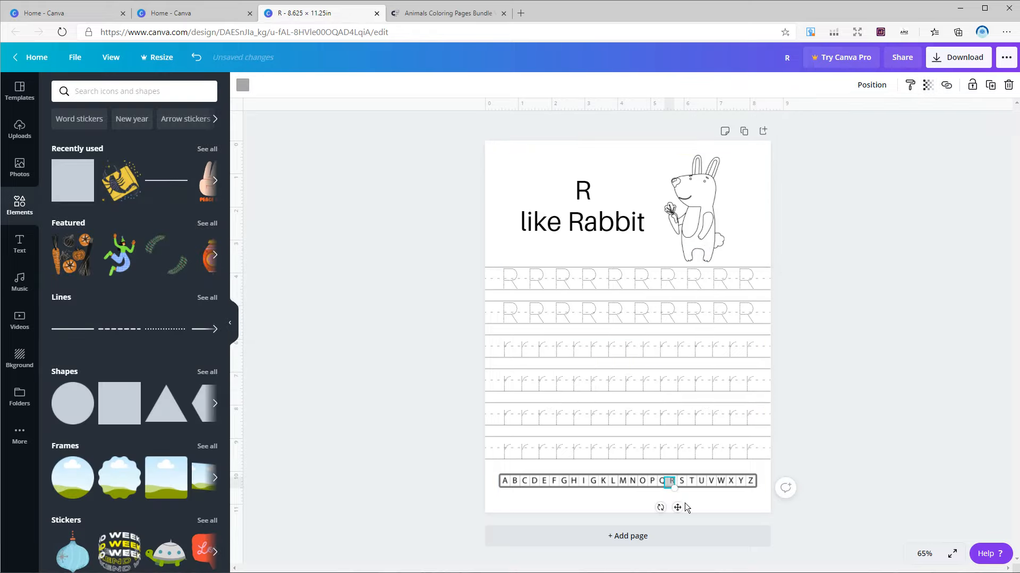
pyautogui.scroll(2, 696, 484)
pyautogui.scroll(-5, 696, 481)
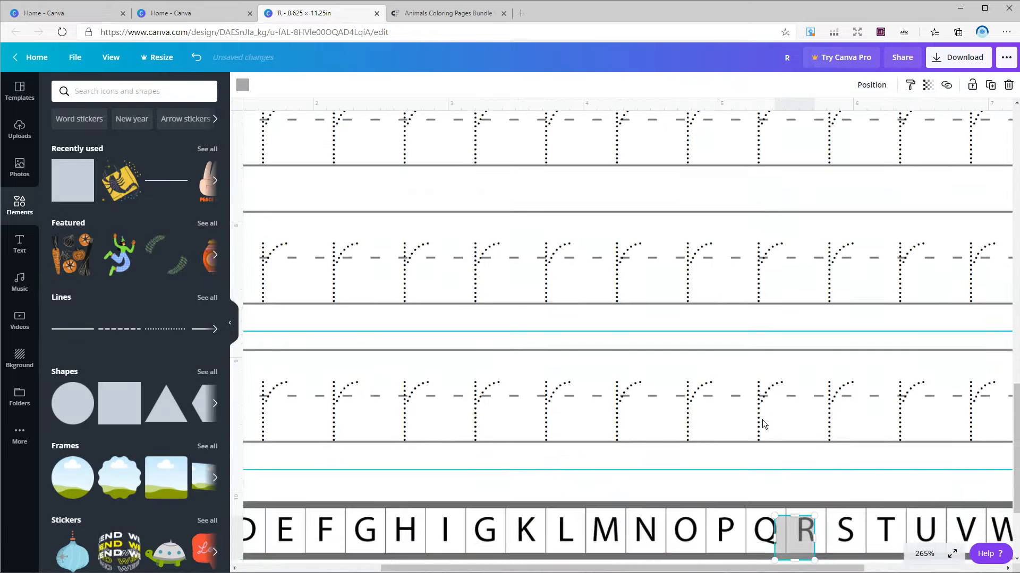
pyautogui.moveTo(805, 394); pyautogui.dragTo(804, 393)
pyautogui.click(845, 460)
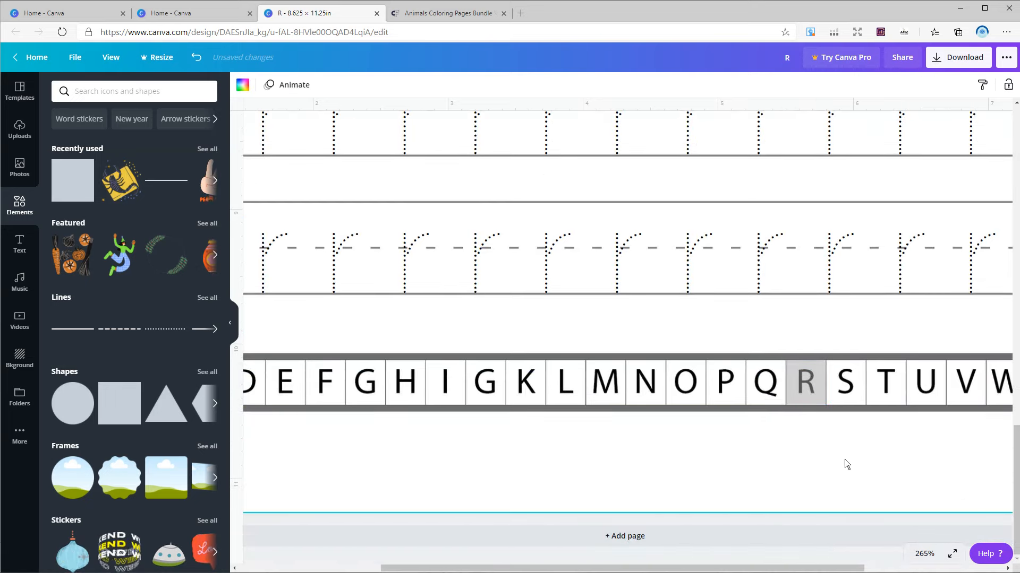
pyautogui.scroll(-2, 801, 464)
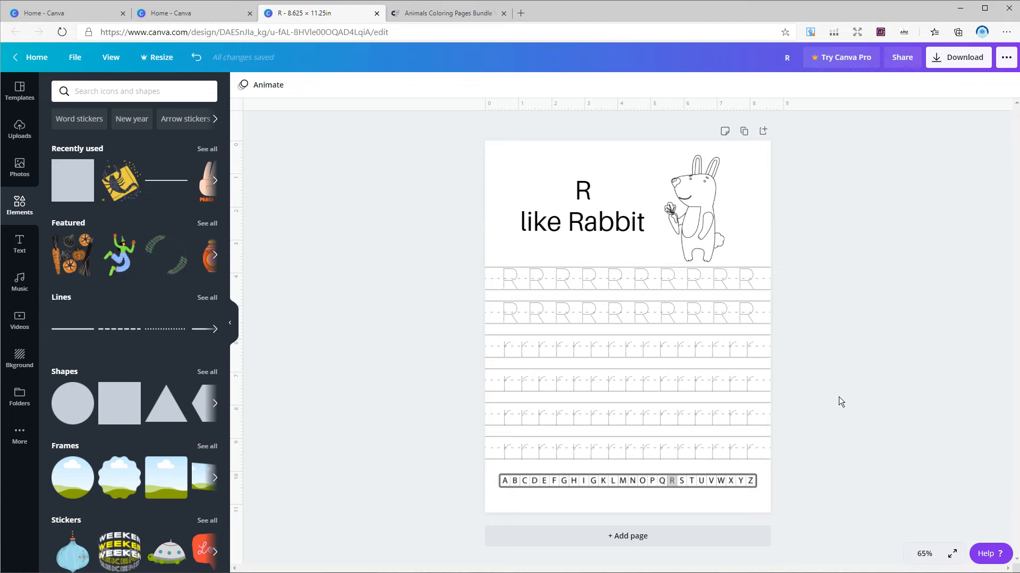
# Open the design's download options and look through the available file types.
pyautogui.click(975, 59)
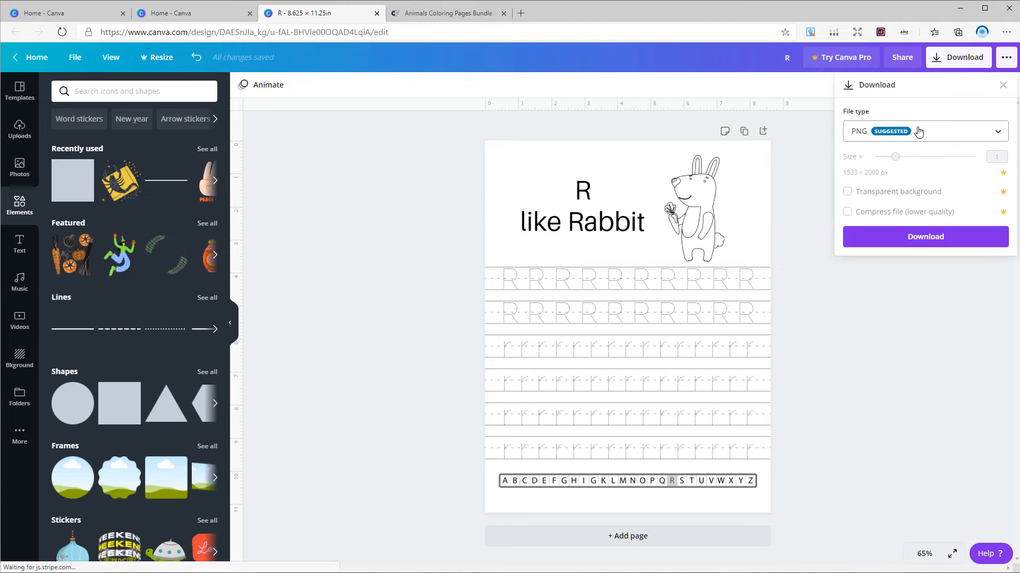
pyautogui.click(918, 134)
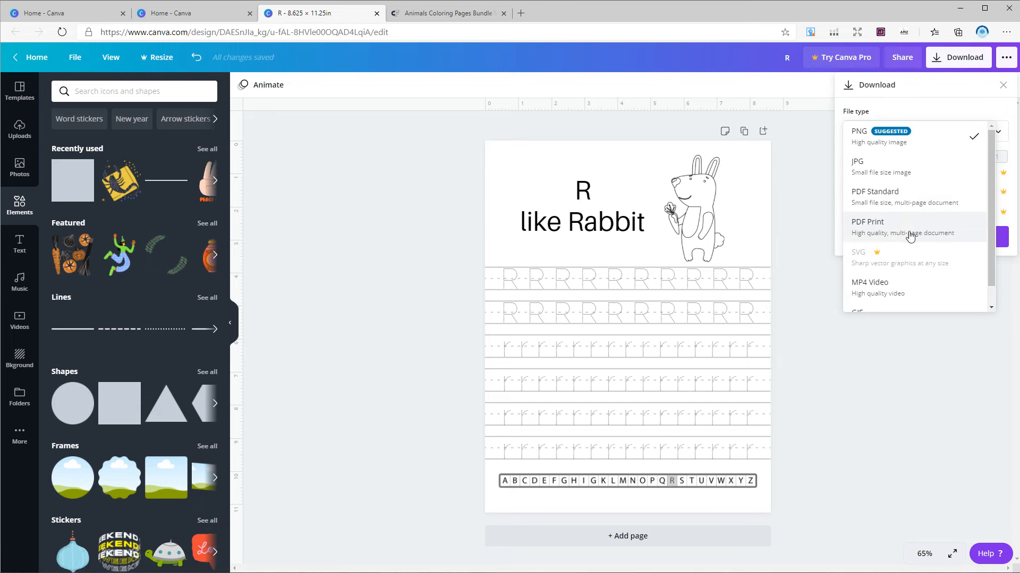
pyautogui.scroll(-1, 916, 234)
pyautogui.click(911, 384)
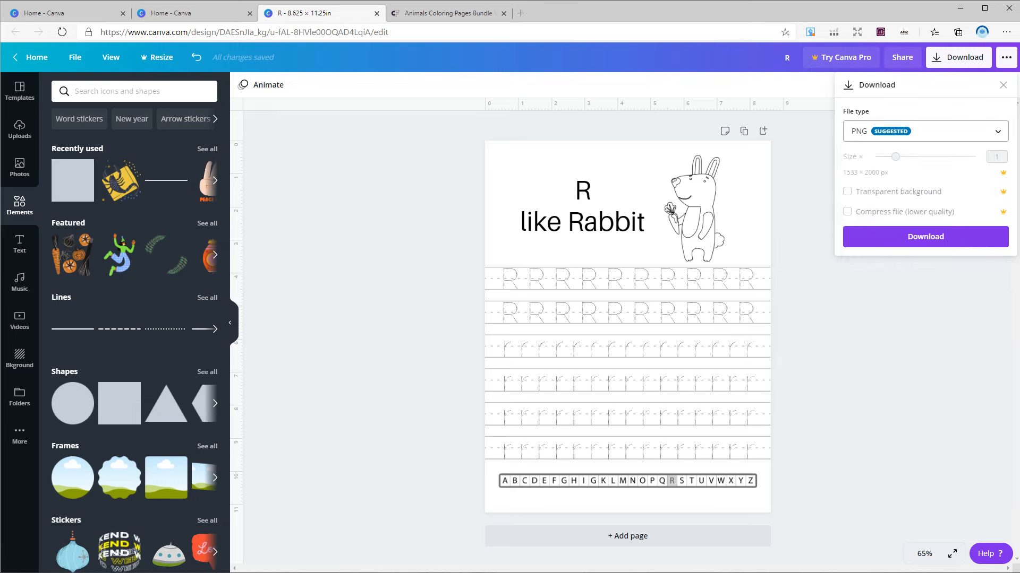